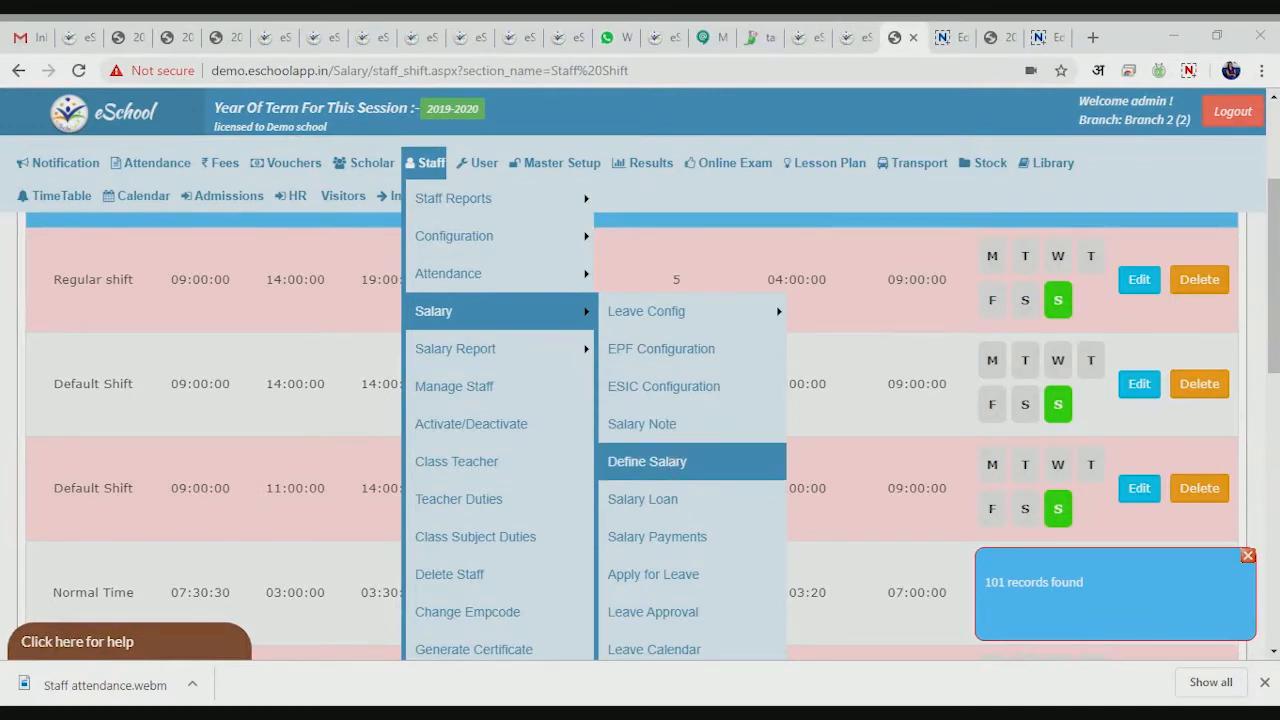
- Open the Salary Heads page from Staff > Configuration
mouse_move(540, 236)
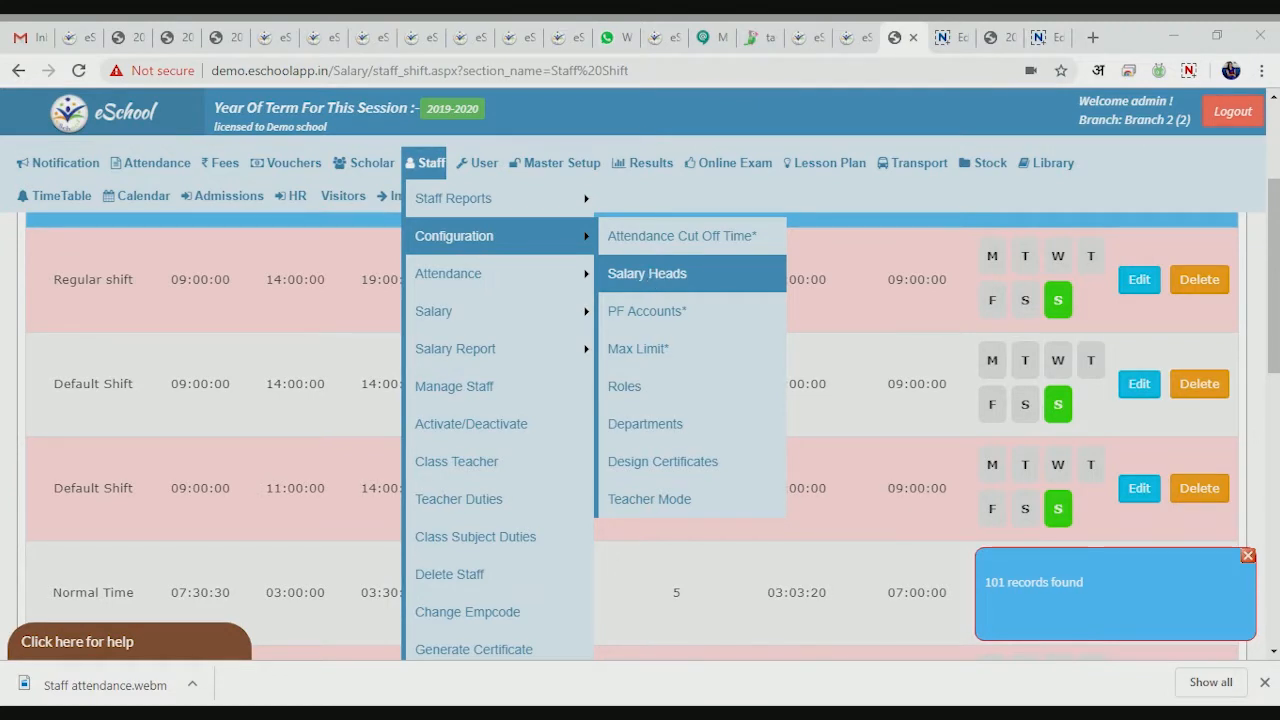
left_click(655, 278)
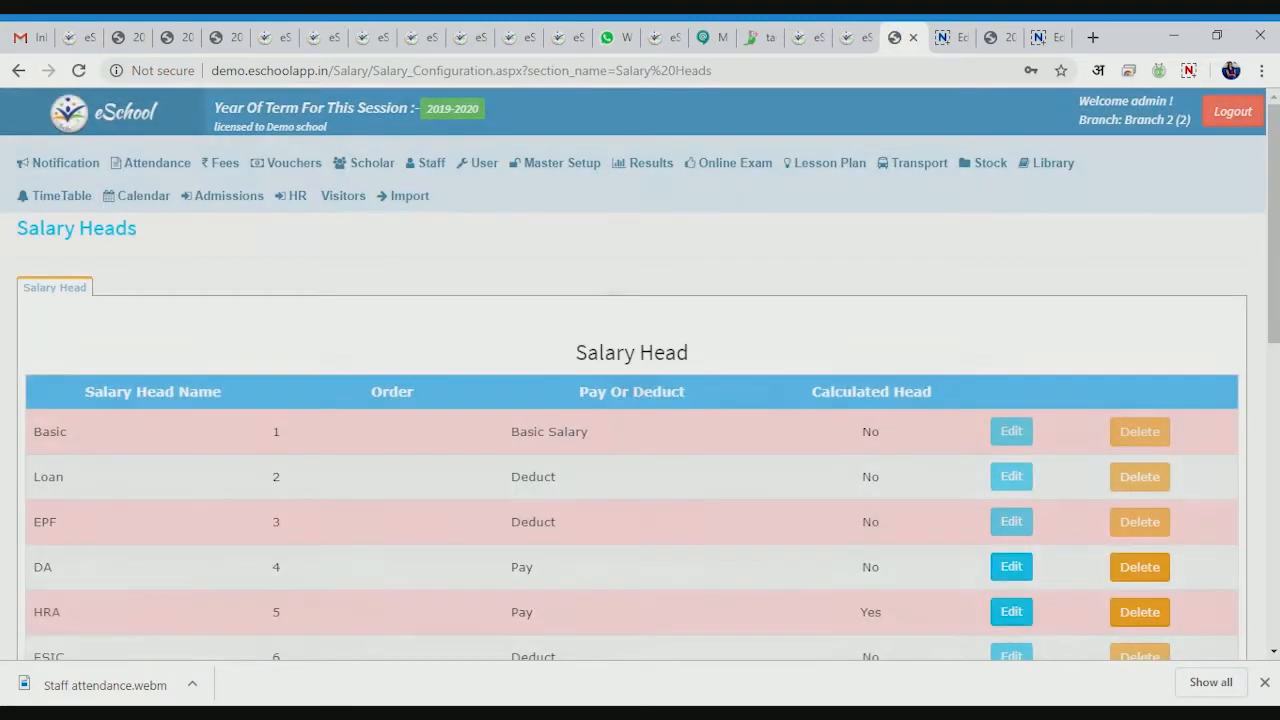
- Add salary head MA as a Pay head with order 24
scroll(655, 278, "down", 2)
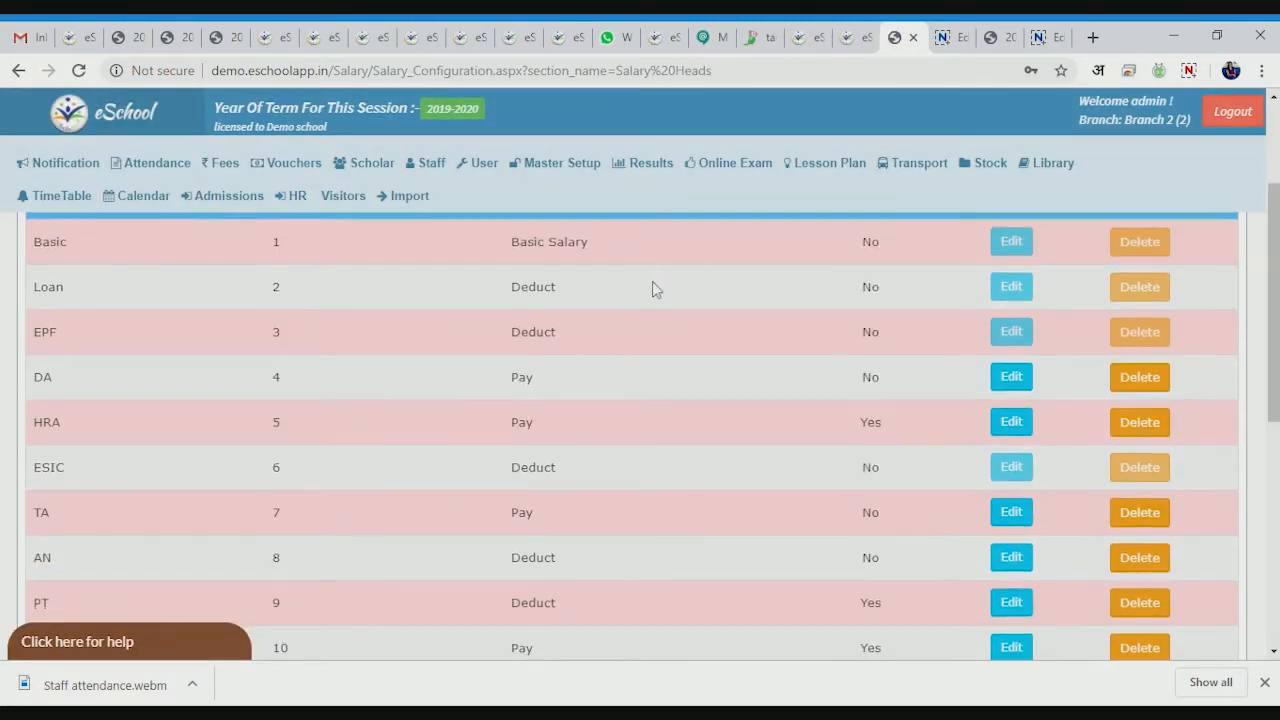
scroll(653, 283, "down", 3)
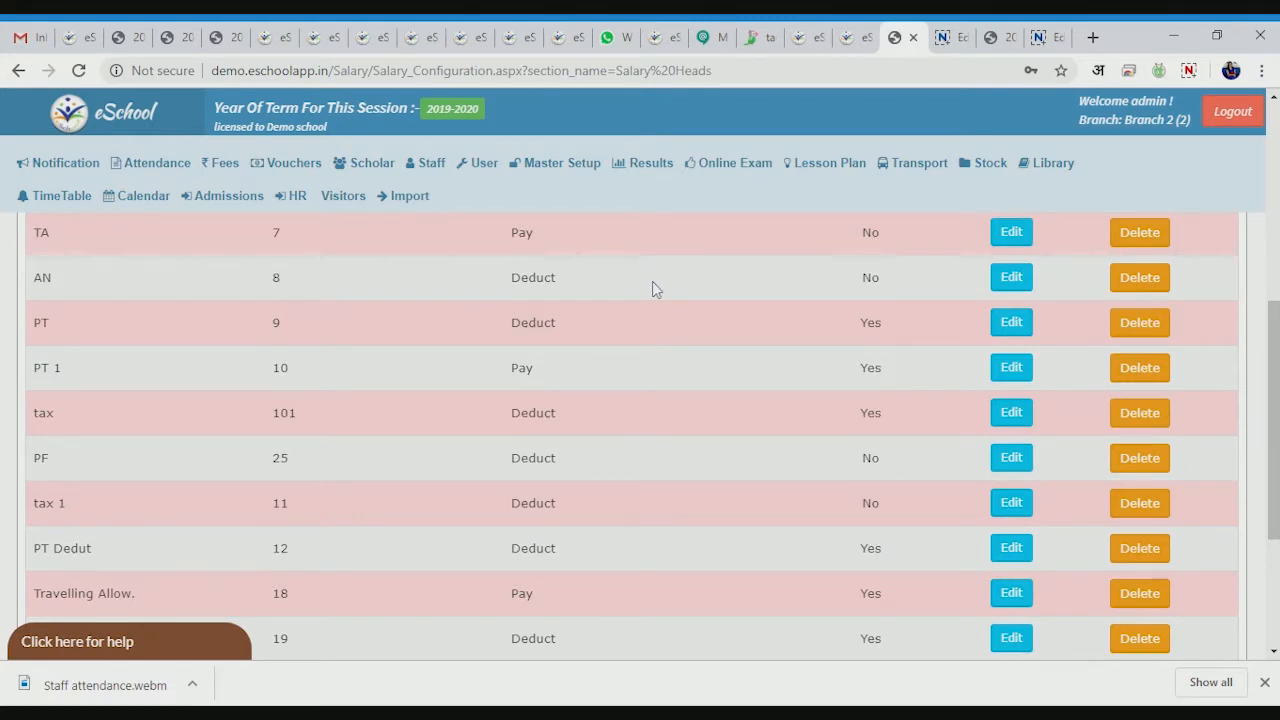
scroll(652, 281, "down", 3)
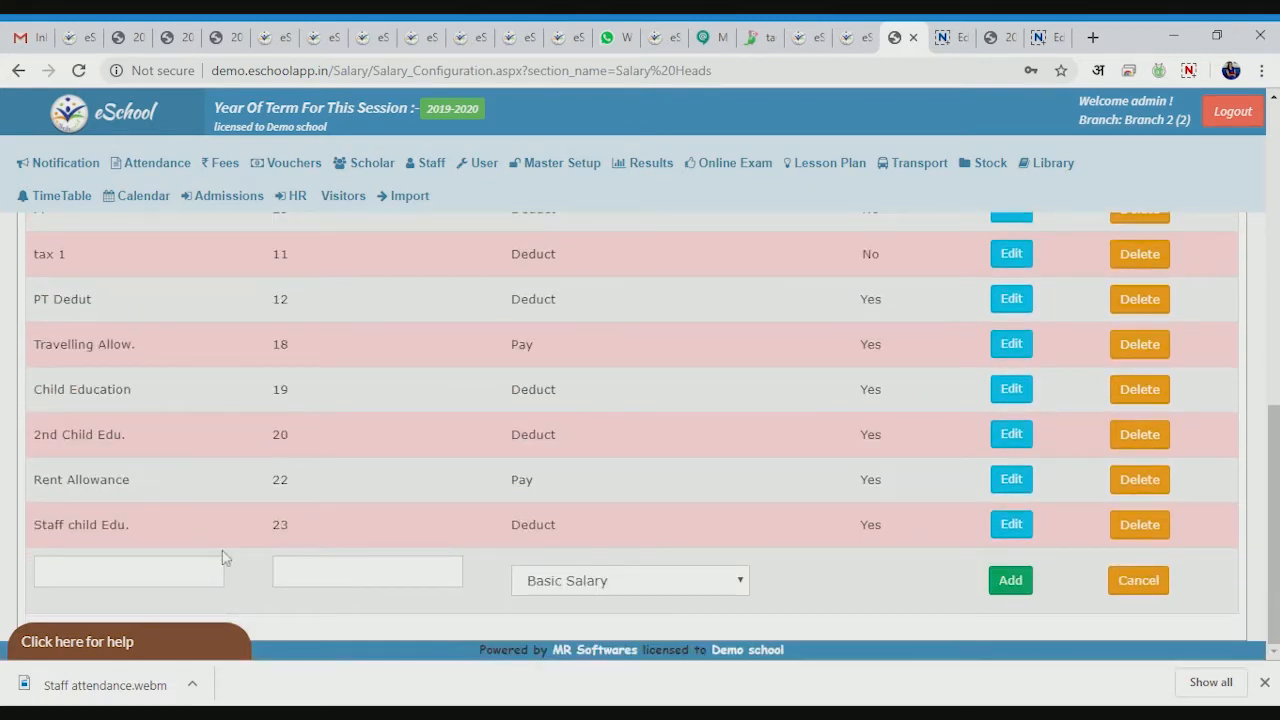
type("Ba")
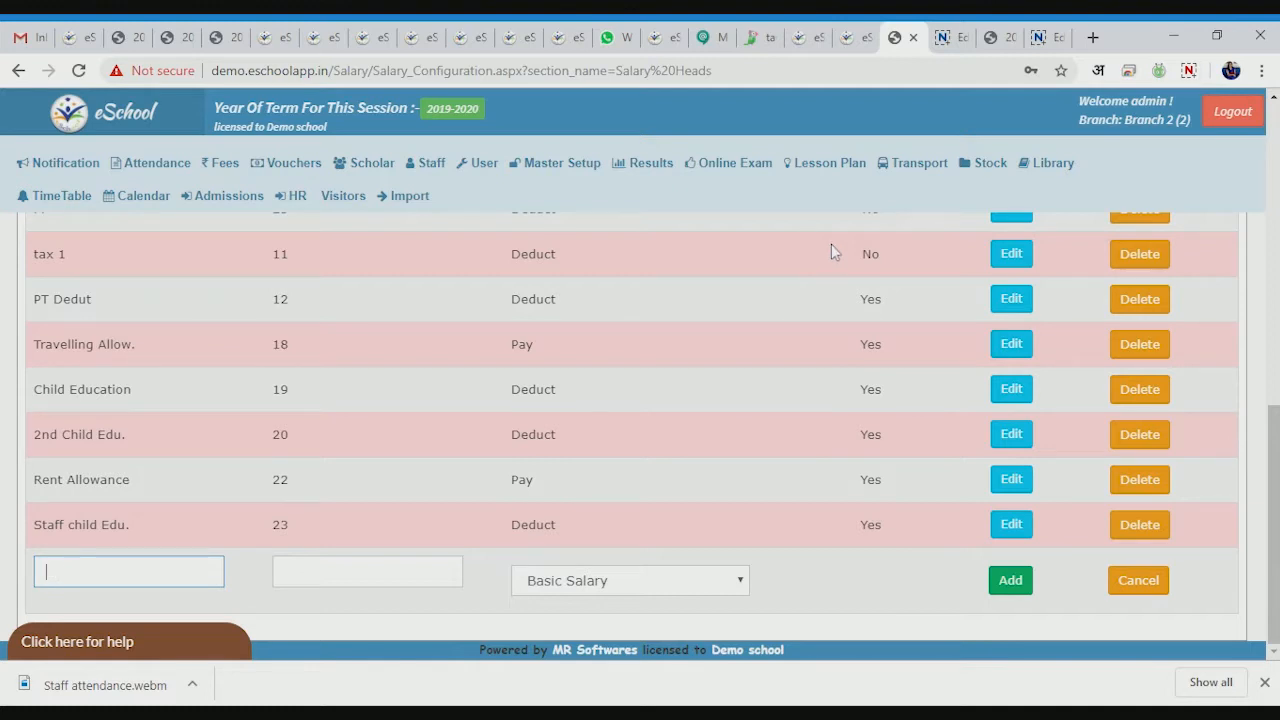
type("A")
key("Tab")
type("24")
key("Tab")
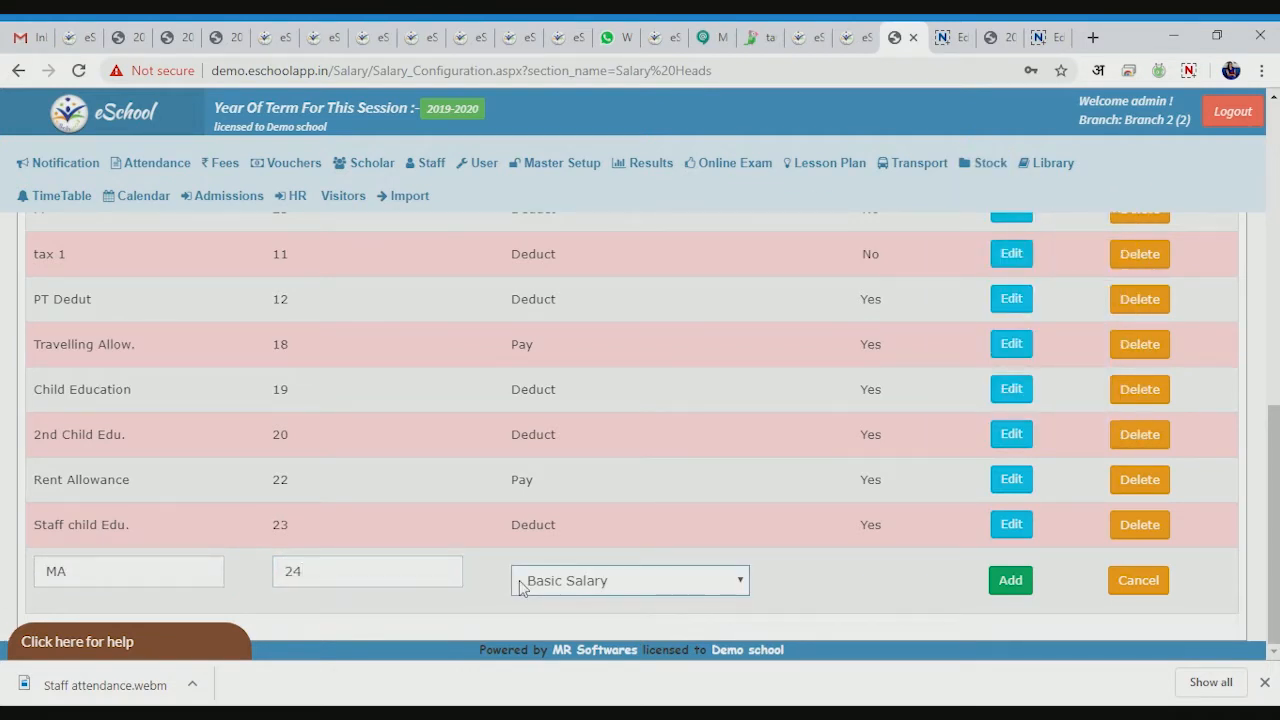
left_click(562, 621)
left_click(1025, 584)
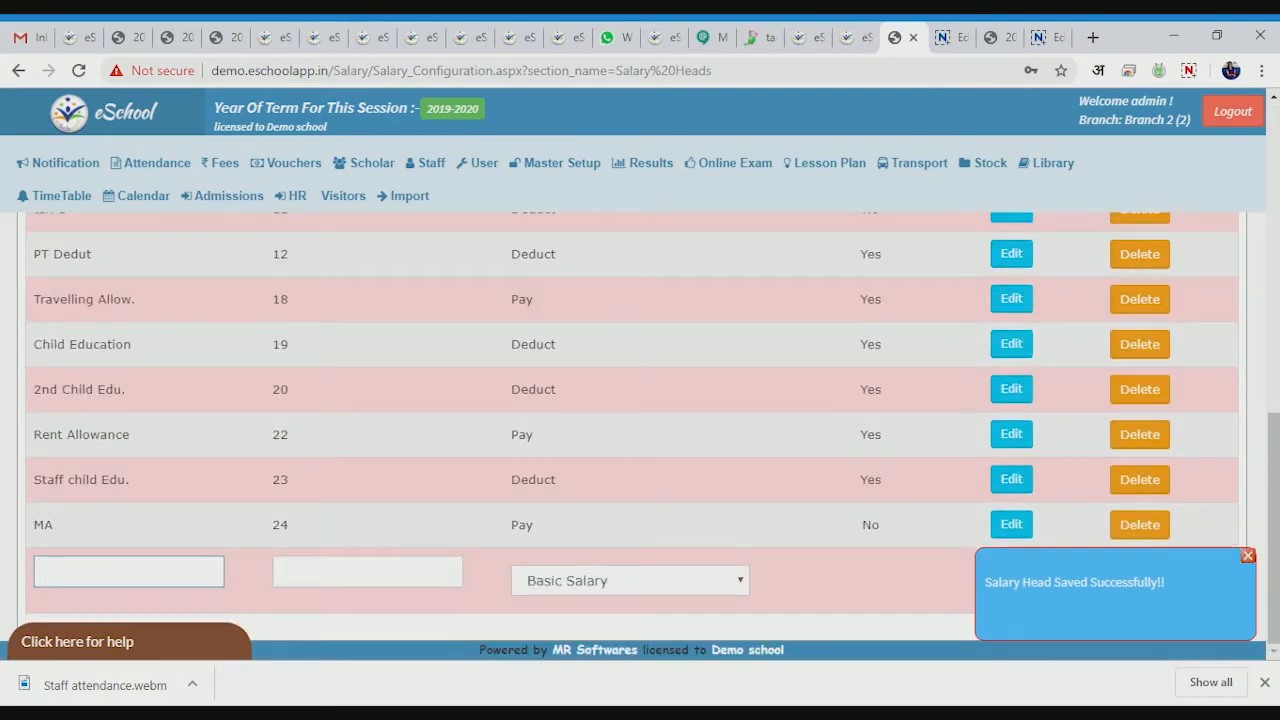
- Add salary head TDA as a Deduct head with order 25
type("DA")
left_click(349, 588)
left_click(350, 578)
type("25")
left_click(553, 584)
left_click(551, 598)
left_click(1248, 556)
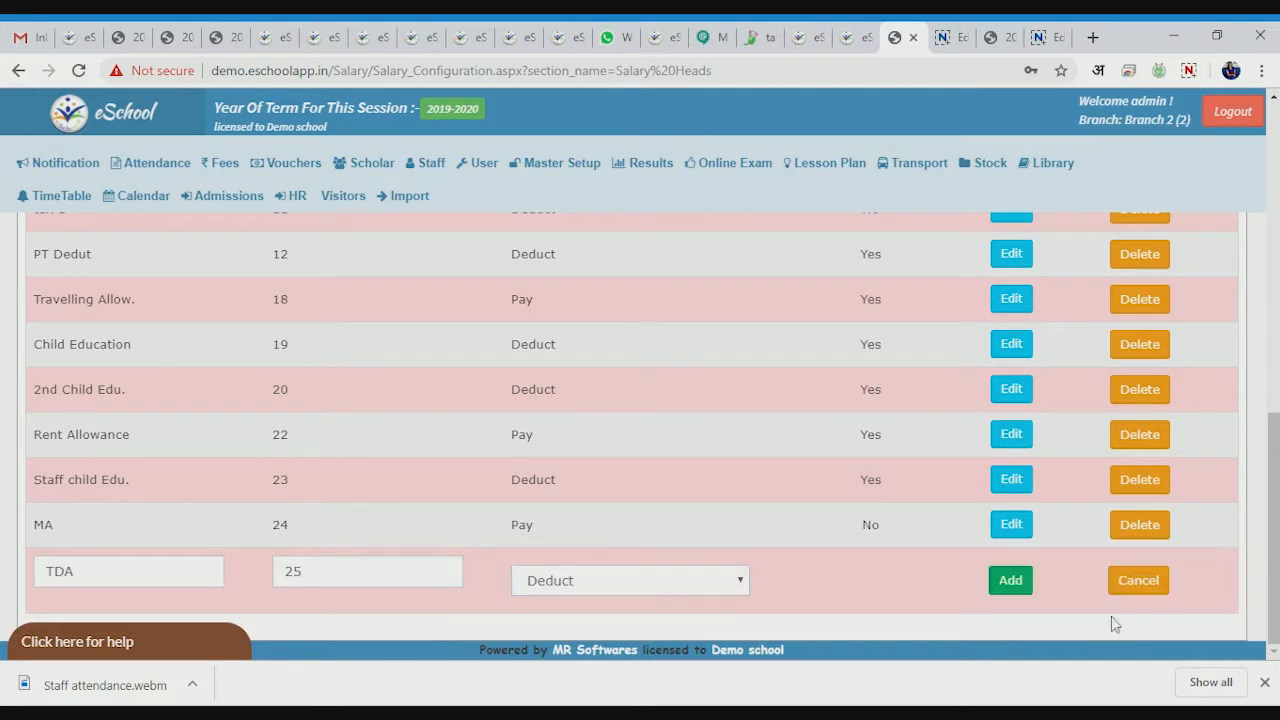
left_click(1010, 581)
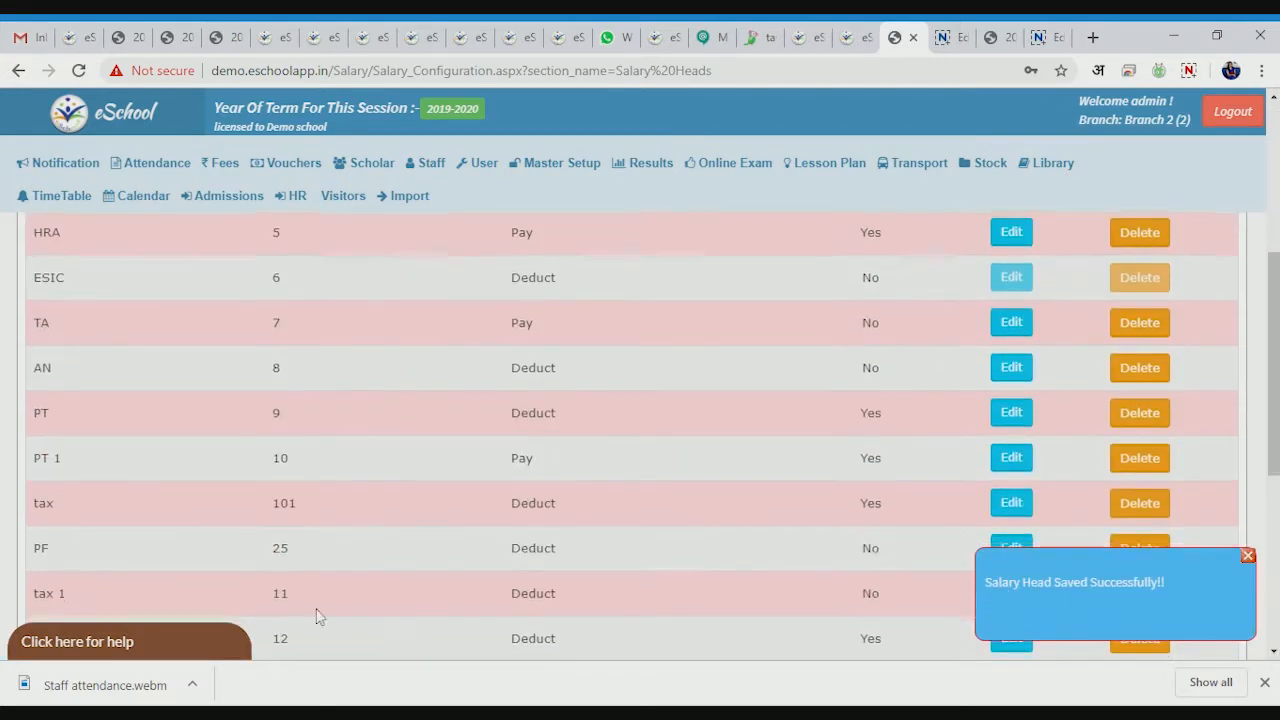
left_click(1248, 556)
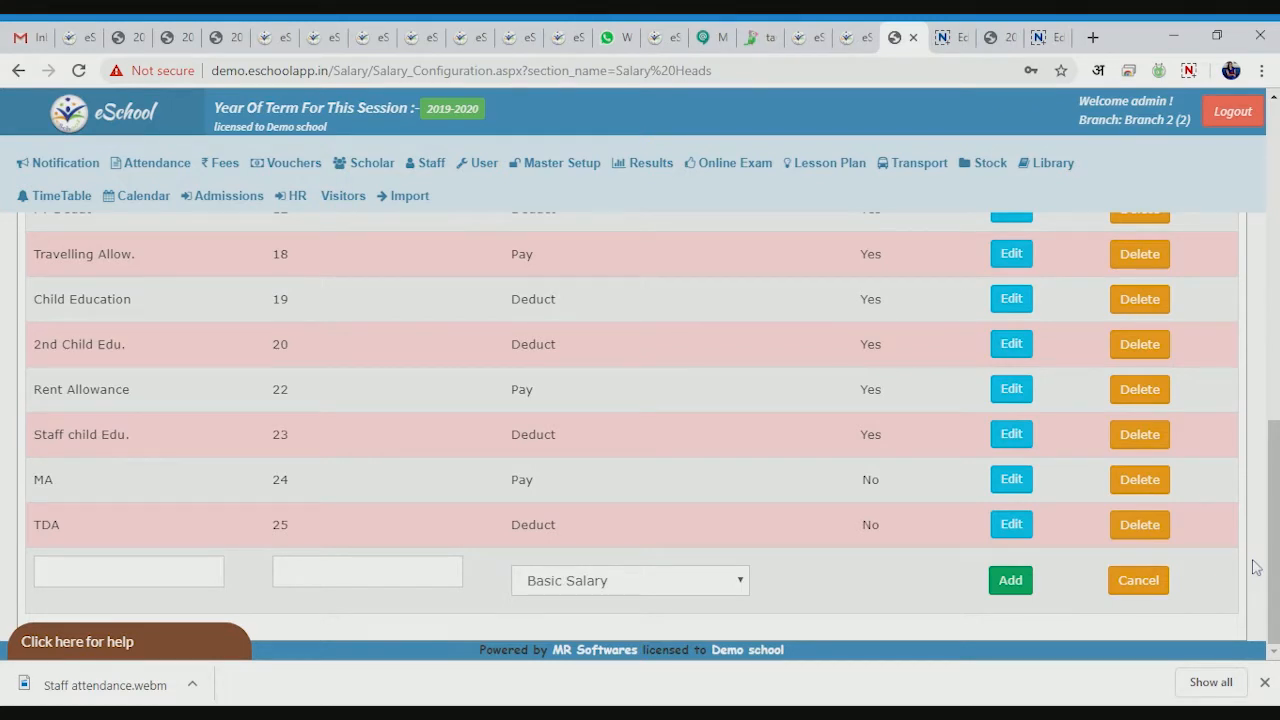
- Edit TDA to be calculated on Earned Basic, then go to its Accumulation Rules
left_click(1031, 524)
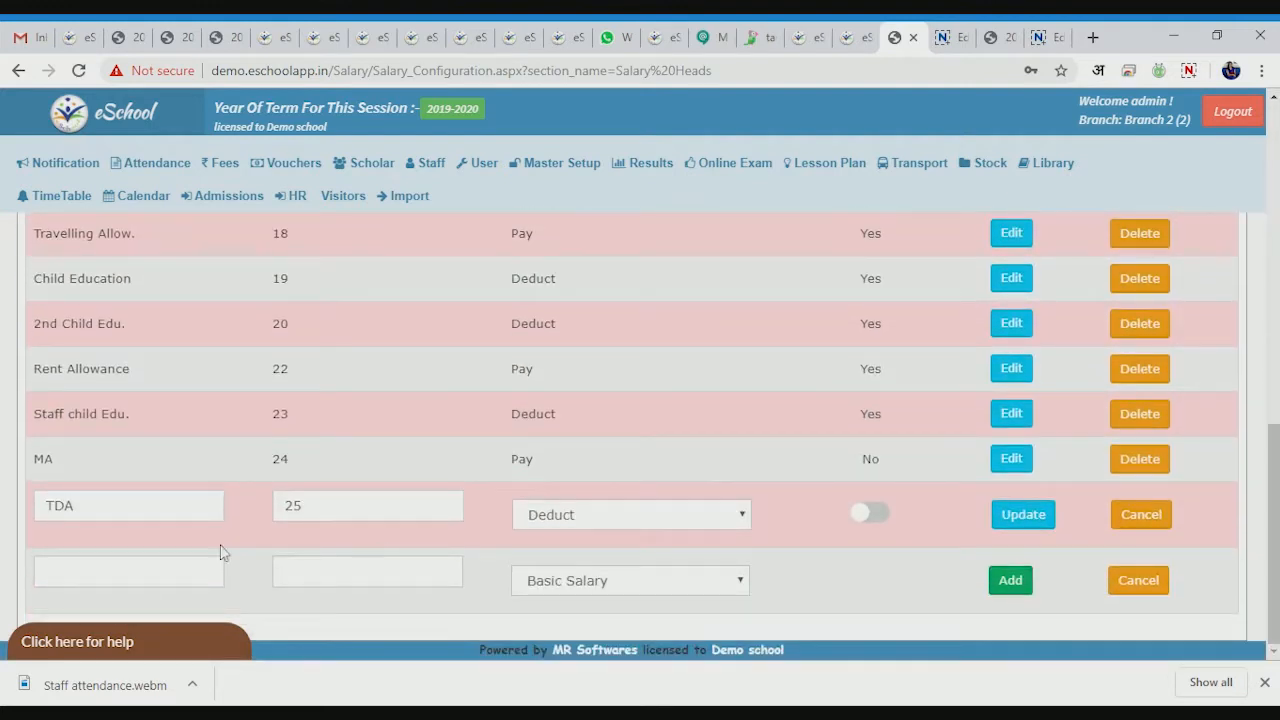
left_click(866, 514)
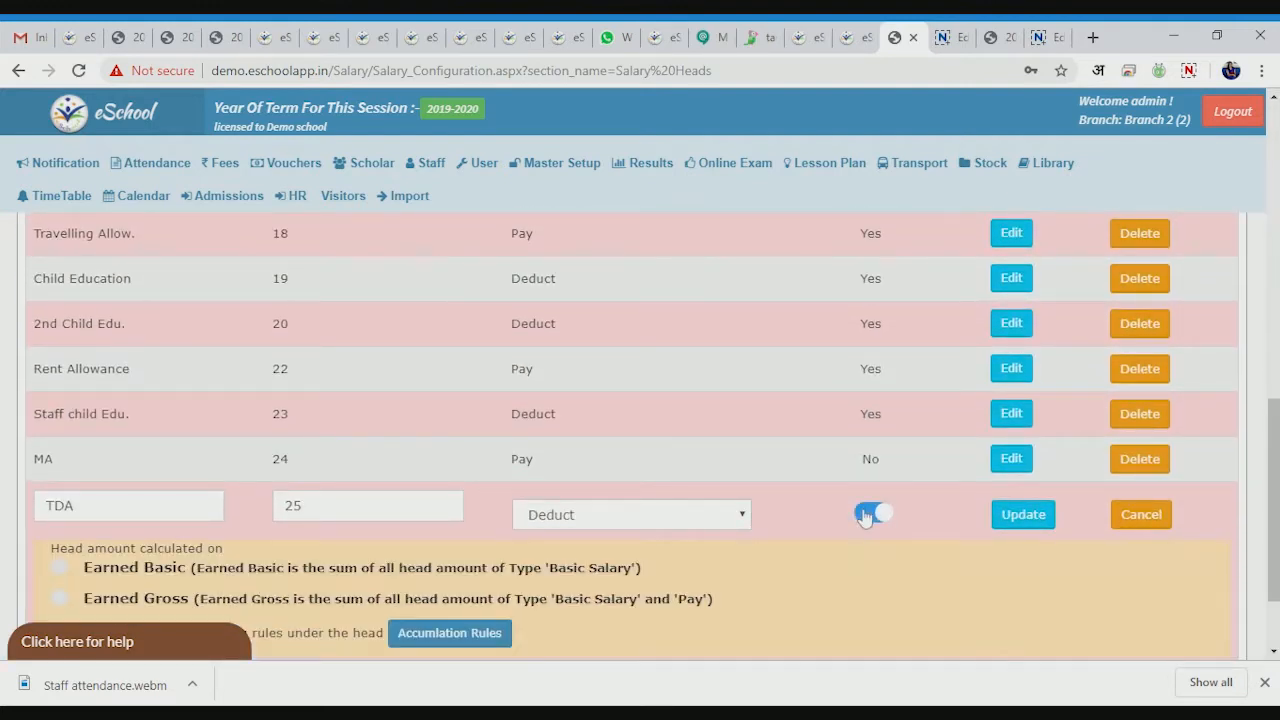
scroll(400, 562, "down", 2)
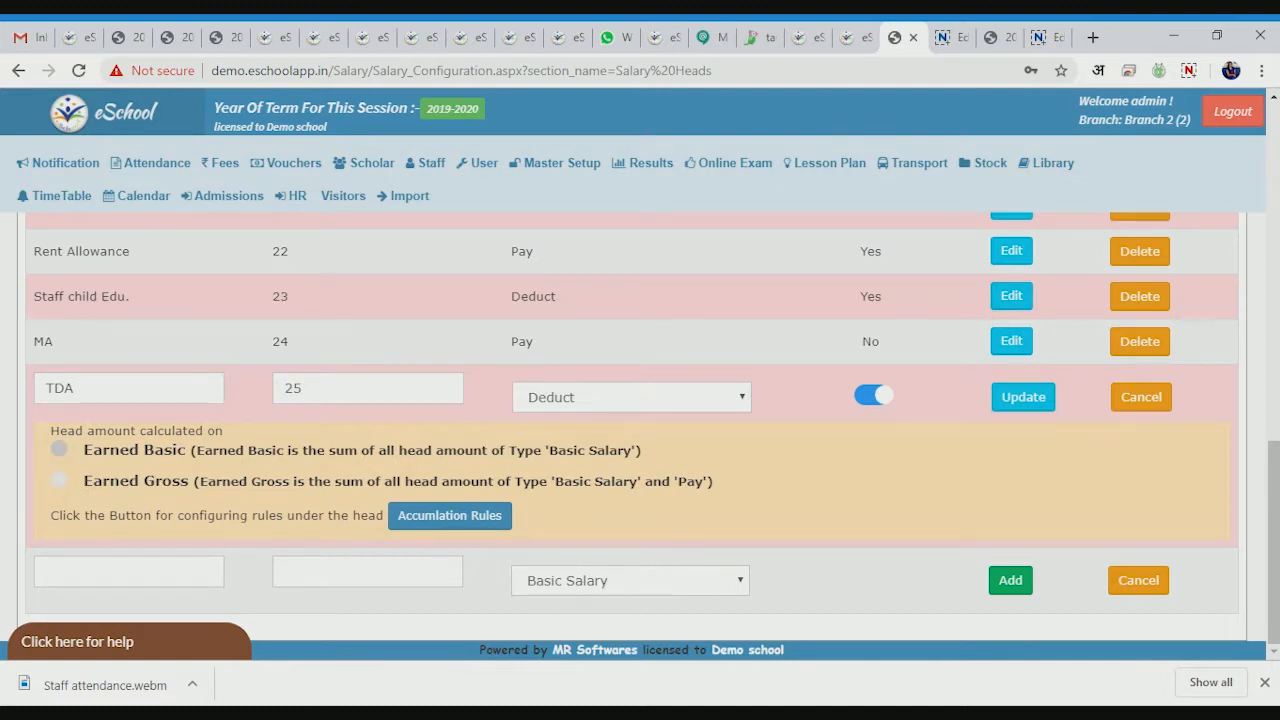
left_click(59, 450)
left_click(489, 527)
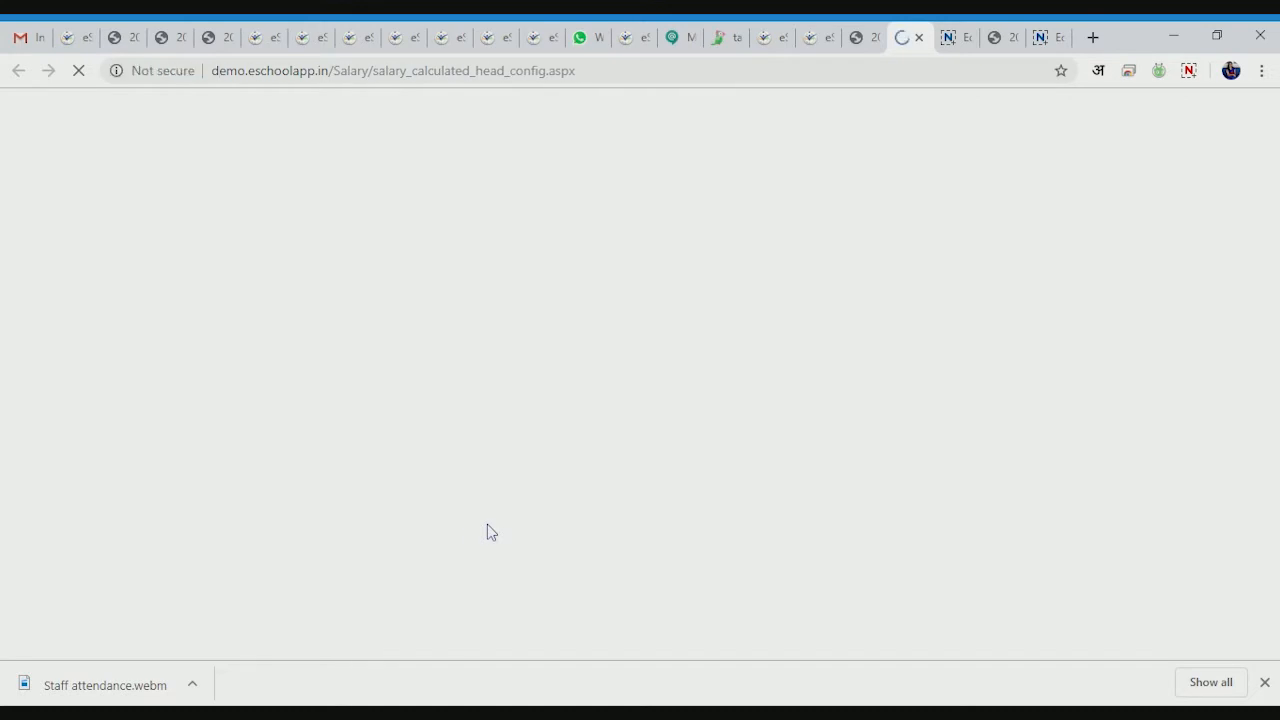
- Add a TDA rule of 20 percent, minimum salary 3000, maximum 15000, for 9/2019
left_click(200, 446)
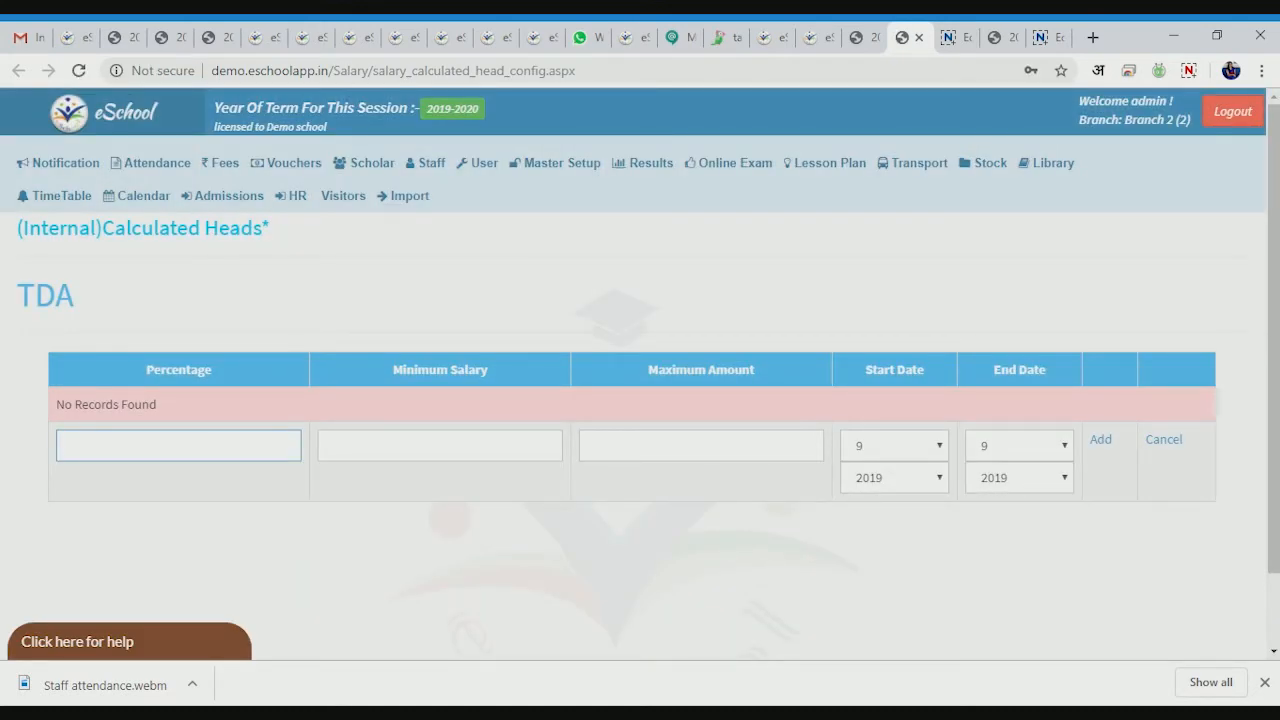
type("000")
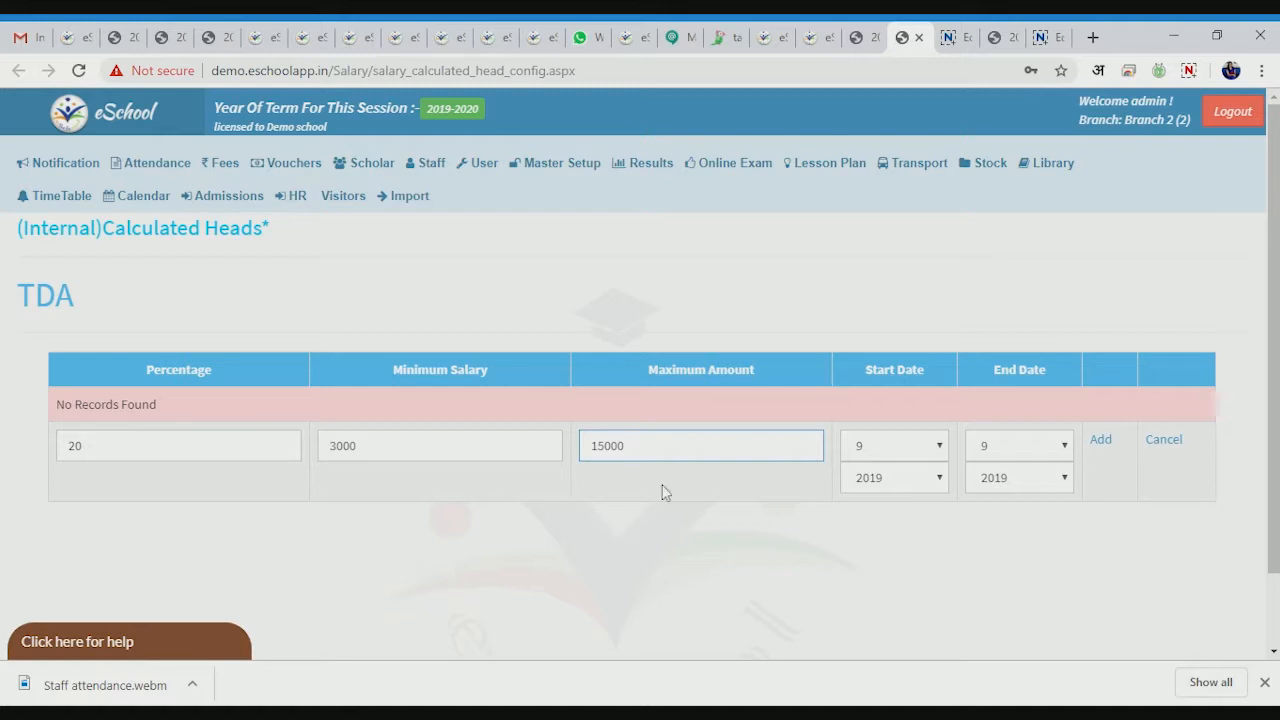
left_click(896, 454)
left_click(1101, 441)
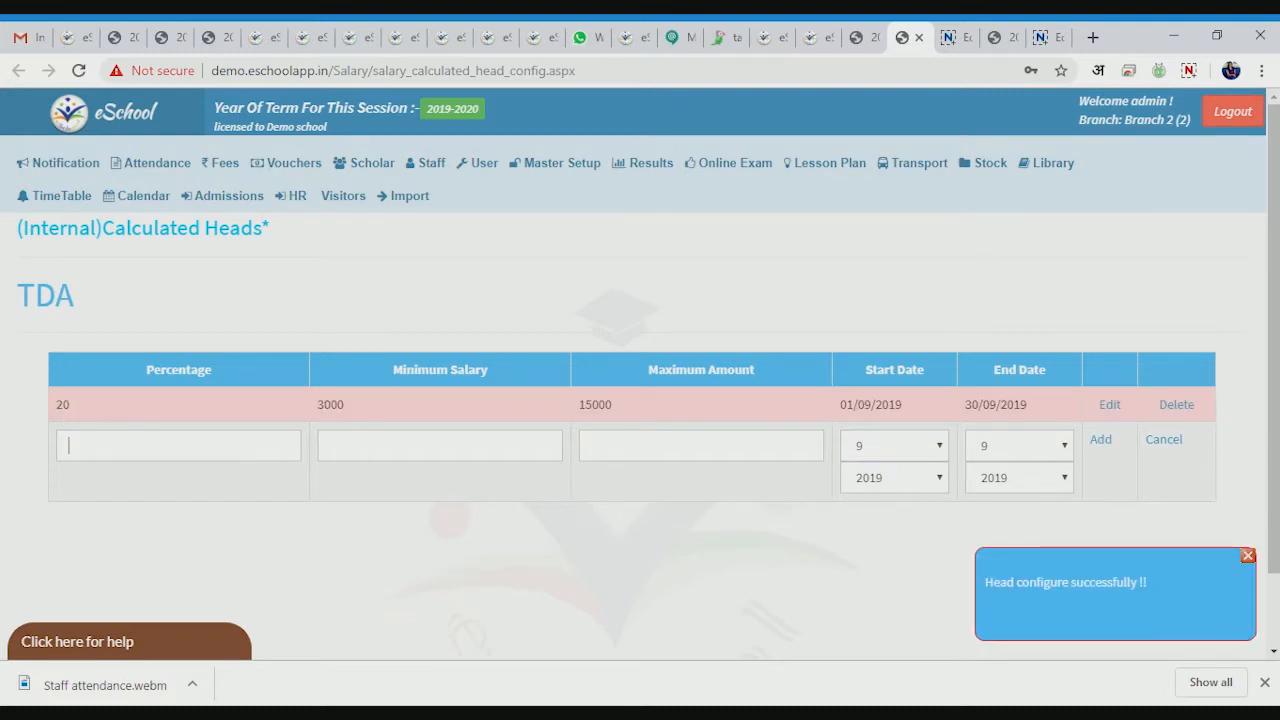
left_click(330, 445)
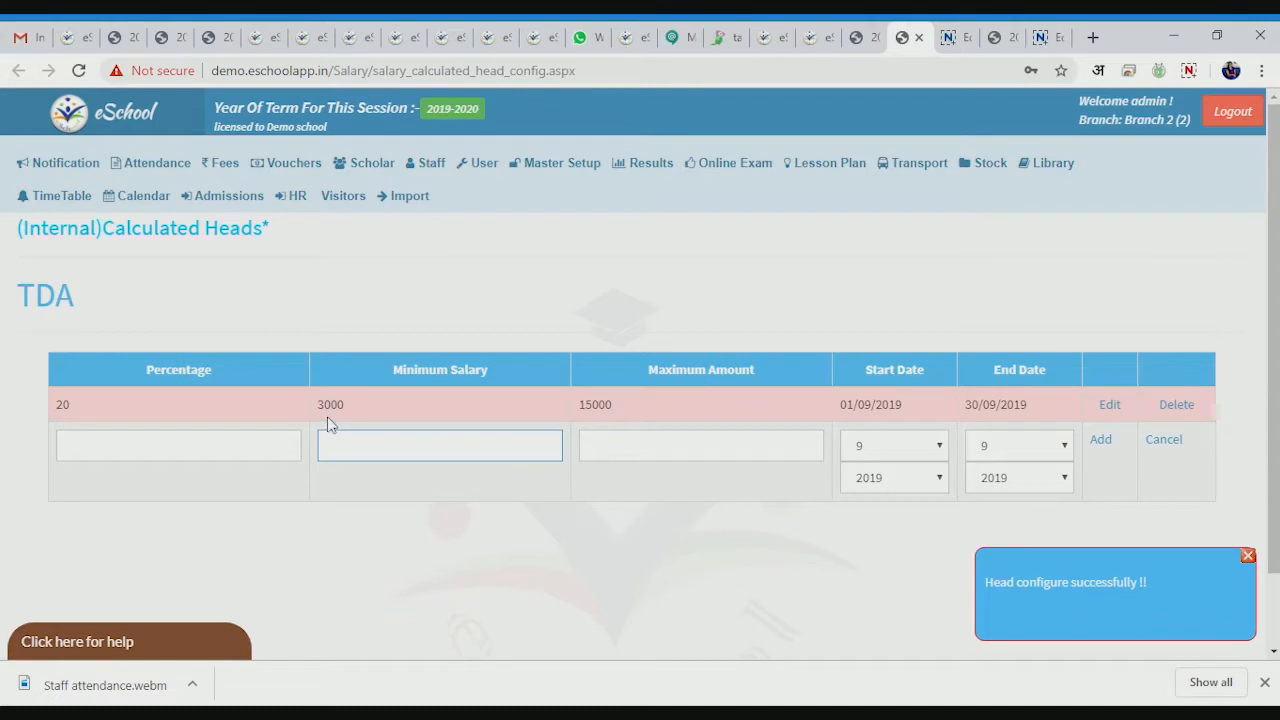
key("shift+Tab")
type("30")
key("ctrl+a")
key("BackSpace")
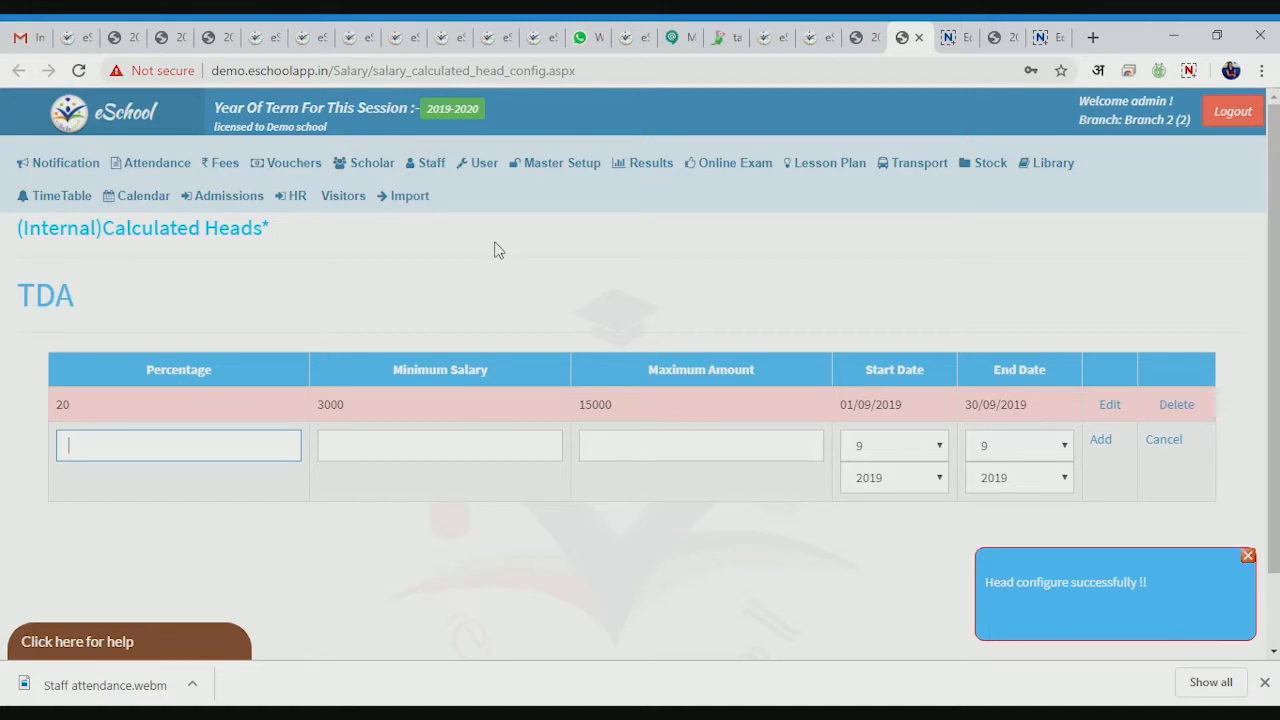
- Navigate through Staff > Salary to the EPF Configuration page
left_click(431, 163)
mouse_move(427, 218)
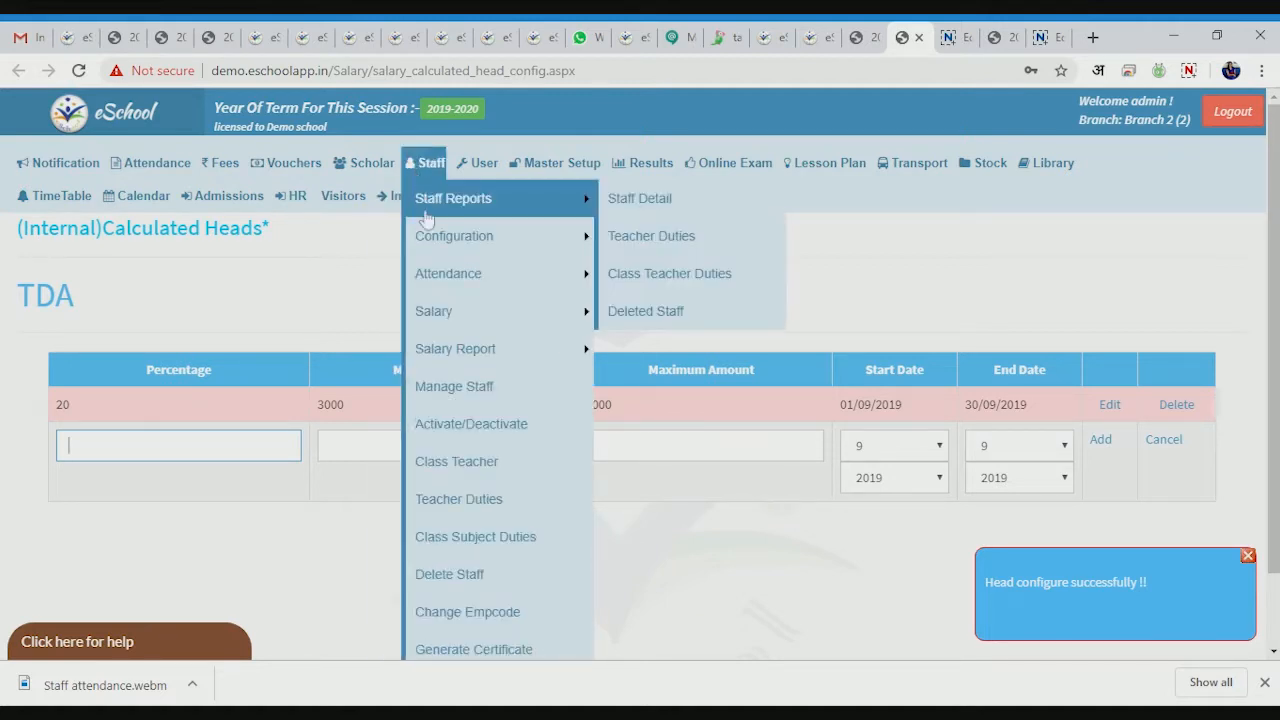
mouse_move(449, 306)
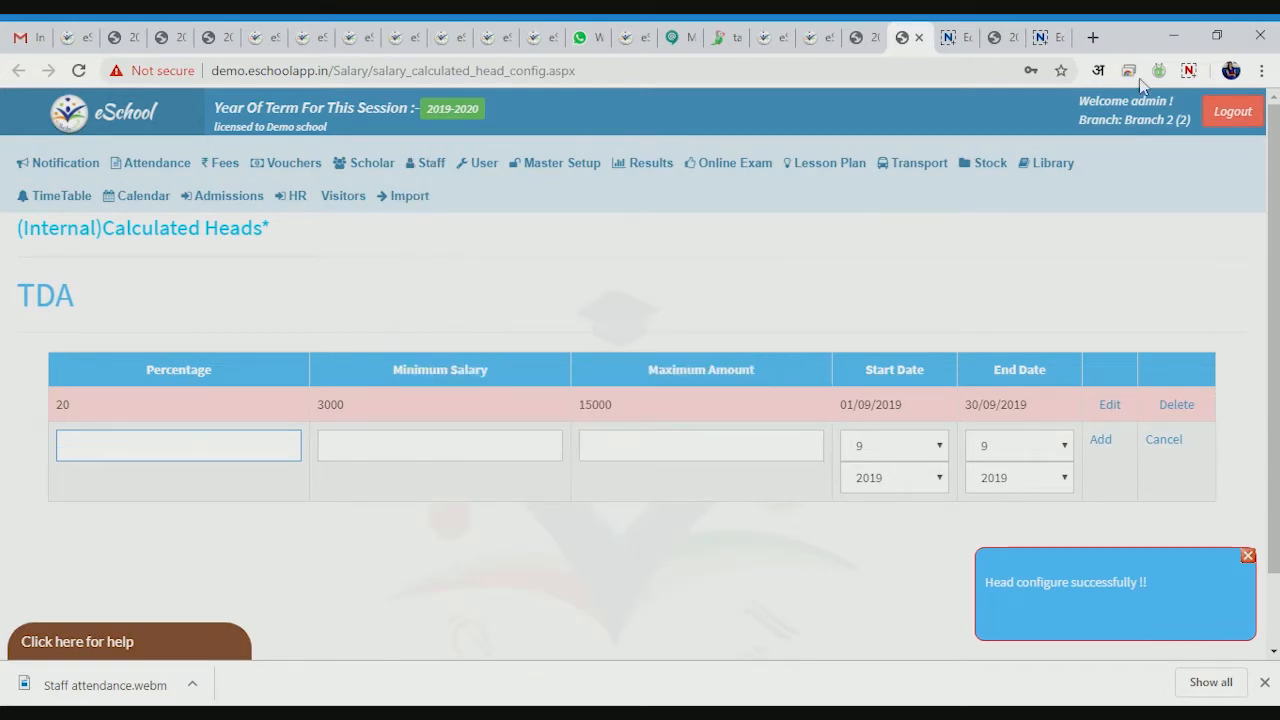
left_click(1005, 289)
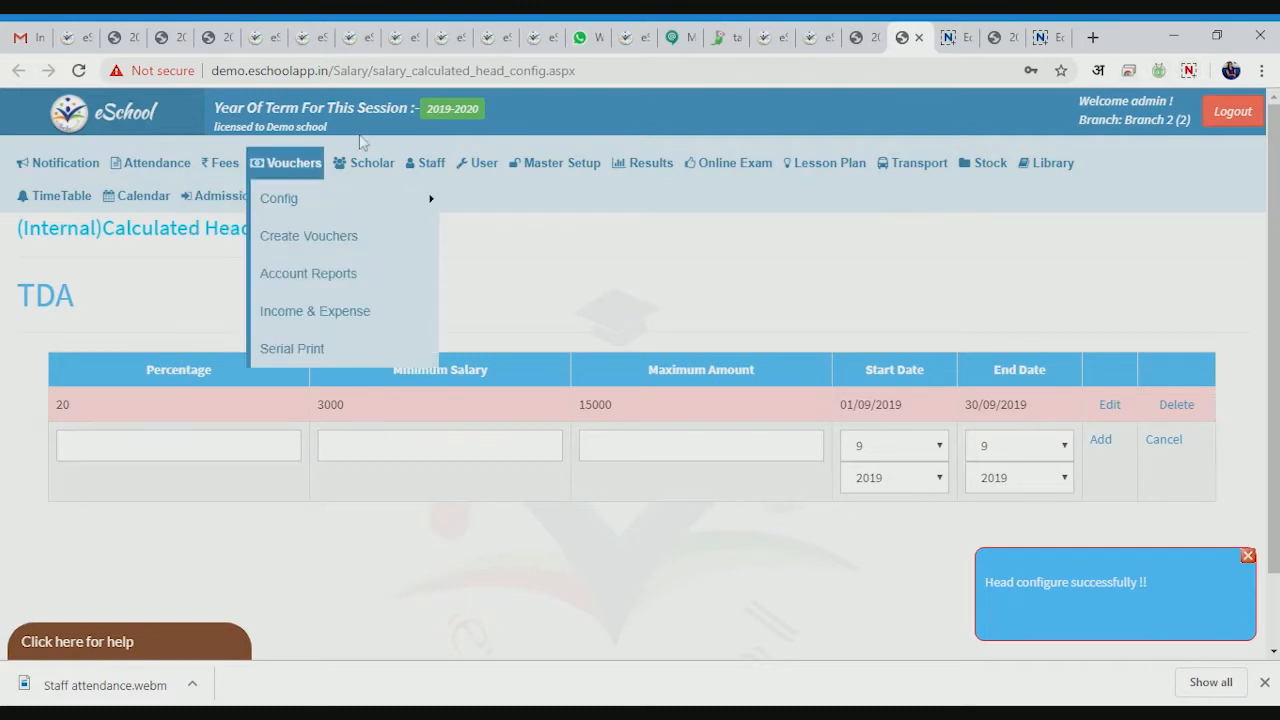
mouse_move(410, 173)
mouse_move(700, 327)
left_click(689, 370)
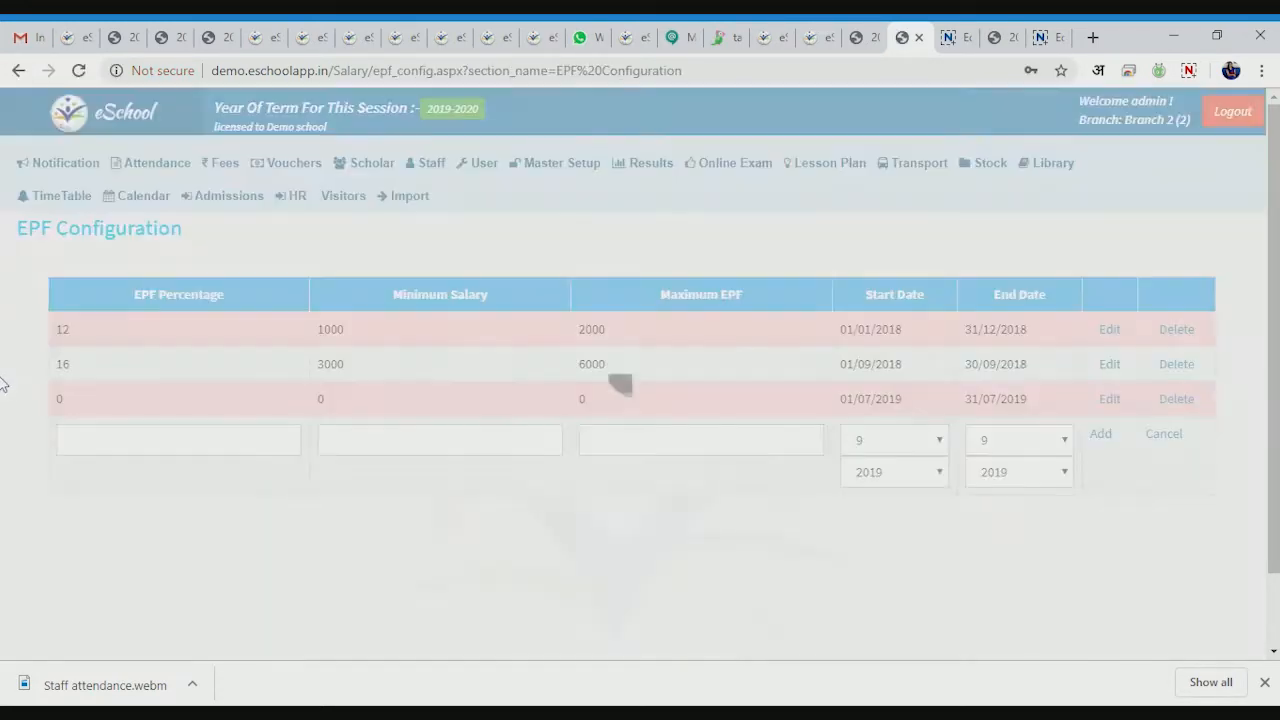
- Add an EPF rule: 20 percent, minimum salary 6000, maximum EPF 500, September 2019
left_click(94, 436)
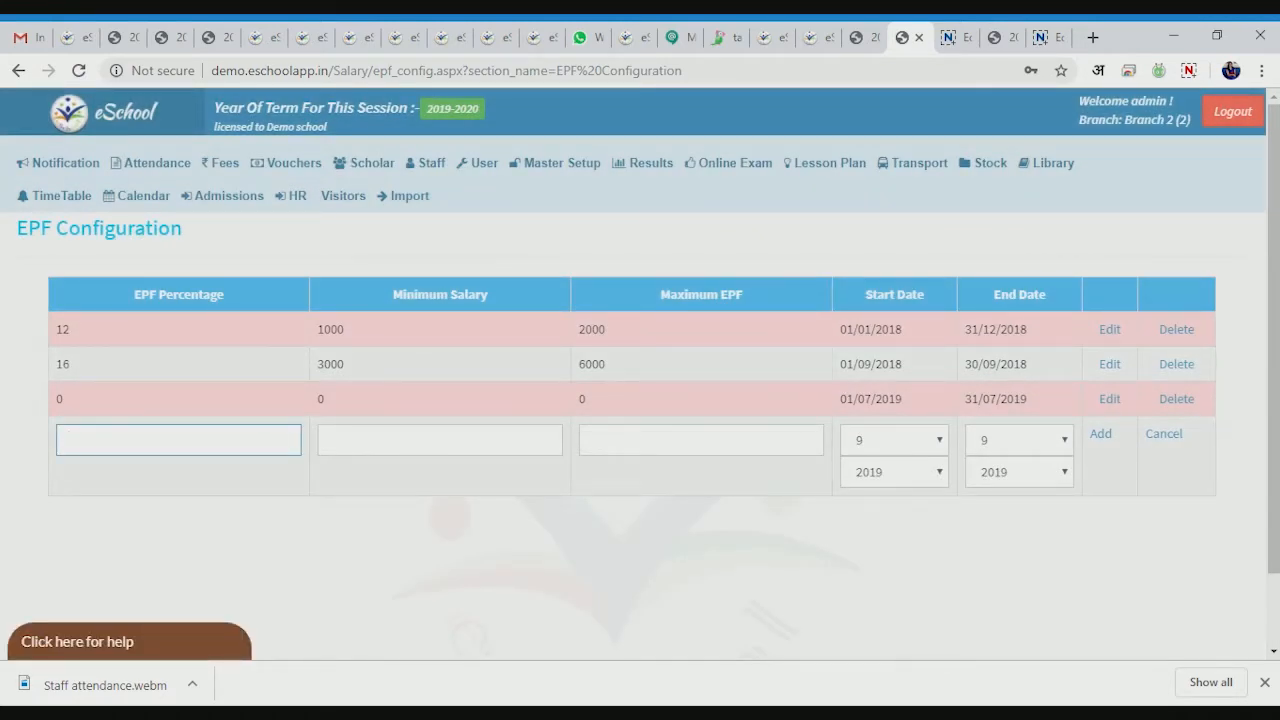
key("Tab")
key("Tab")
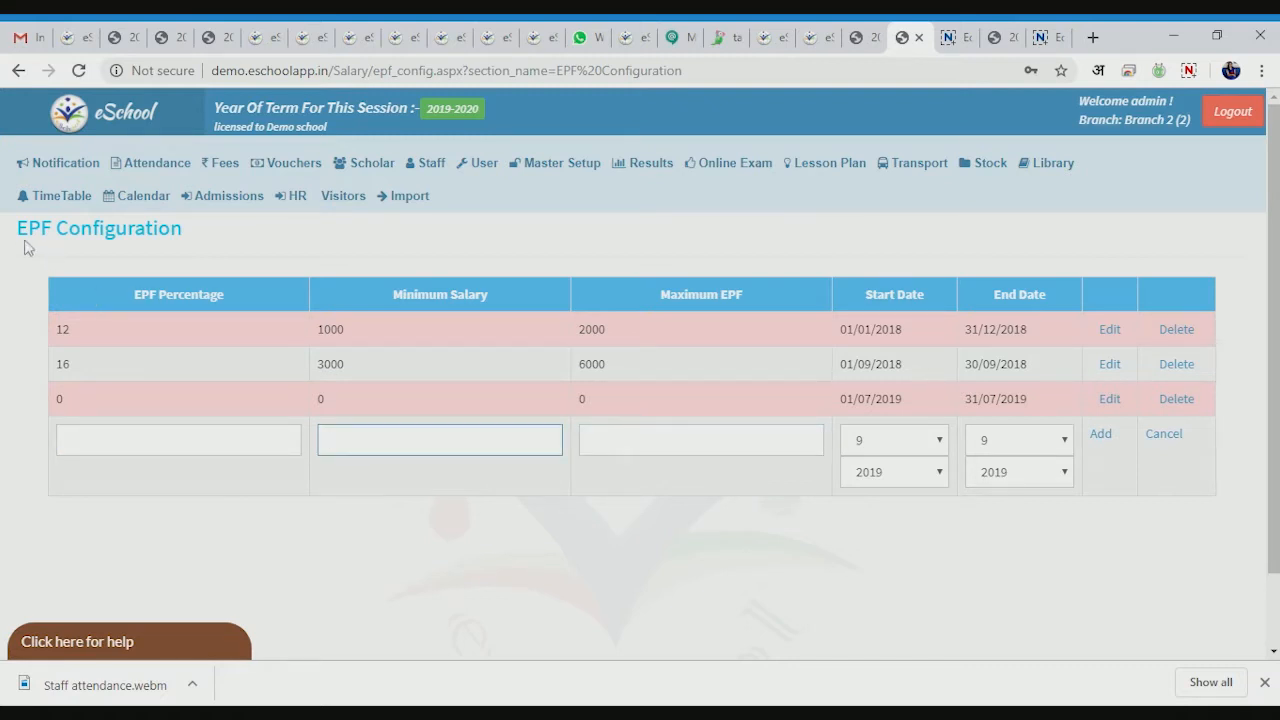
left_click(180, 432)
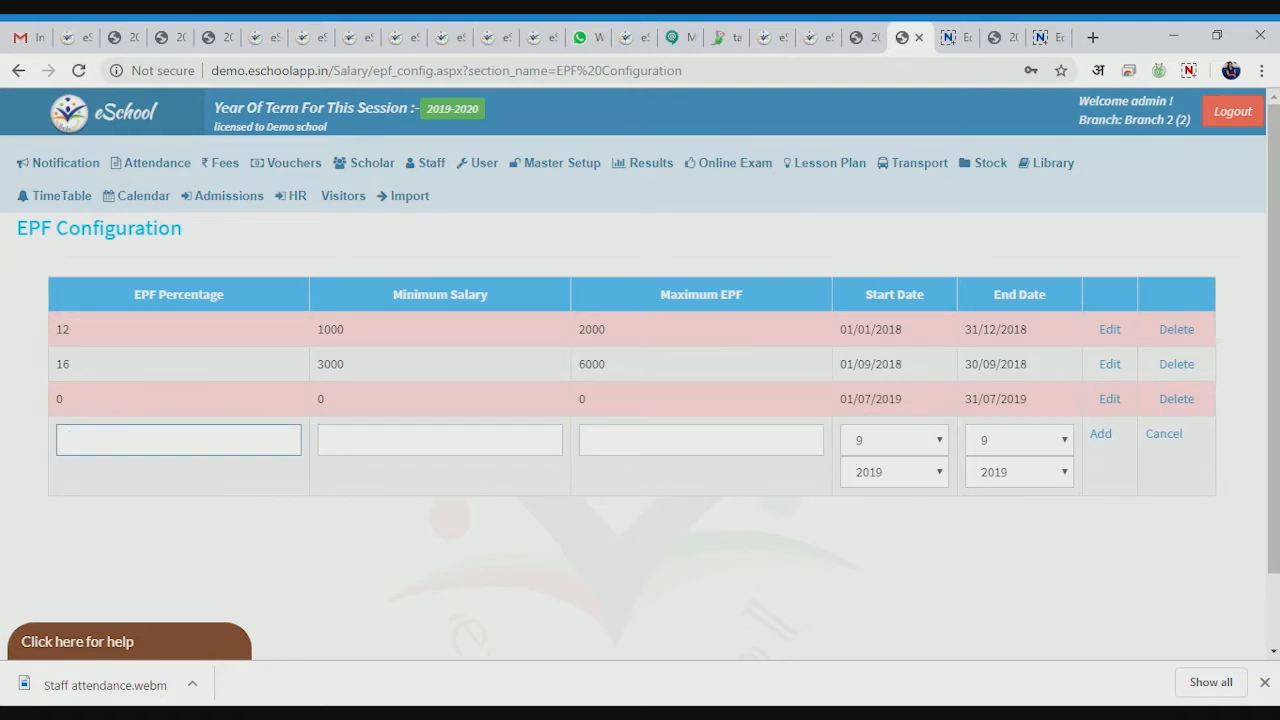
type("20")
key("Tab")
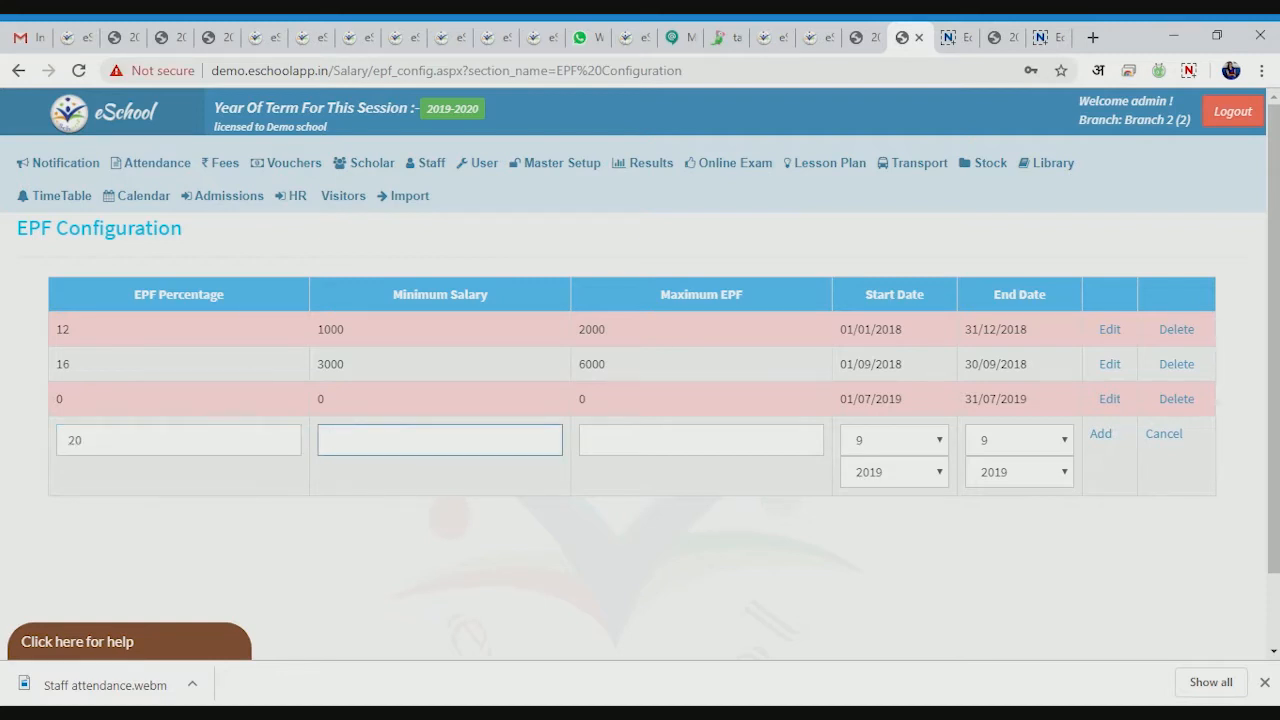
type("6000")
key("Tab")
type("5")
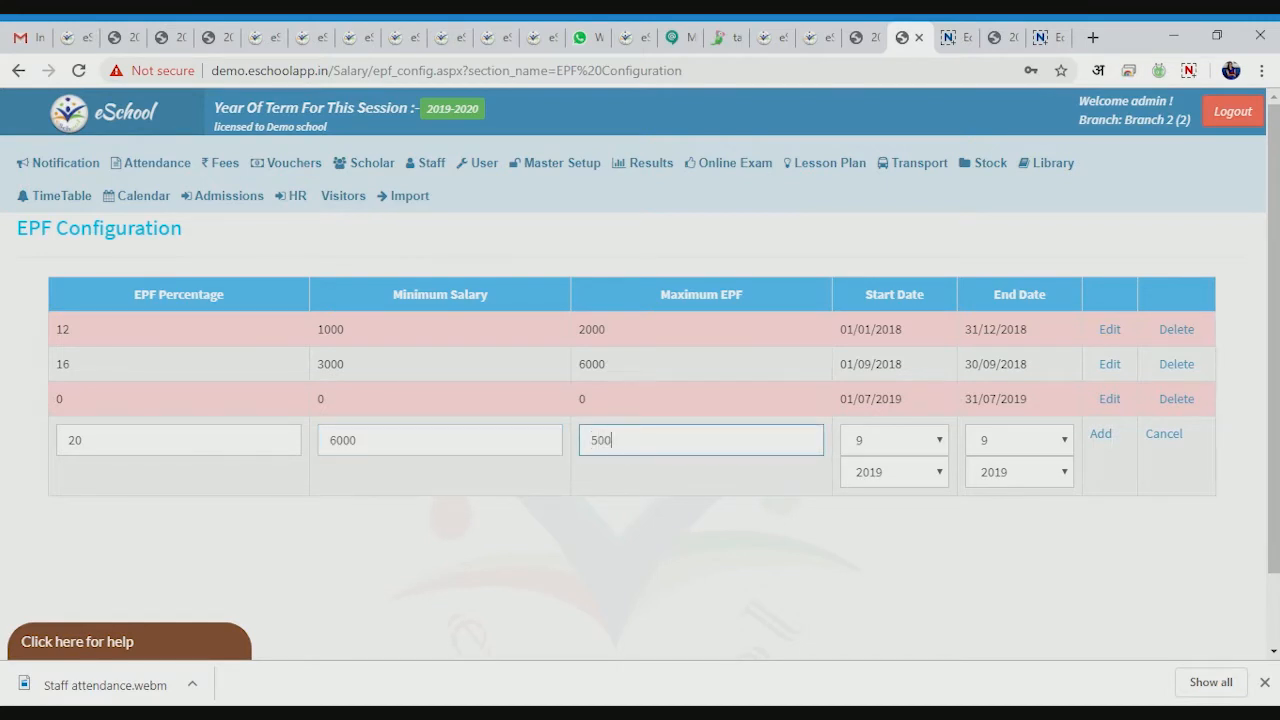
left_click(1100, 434)
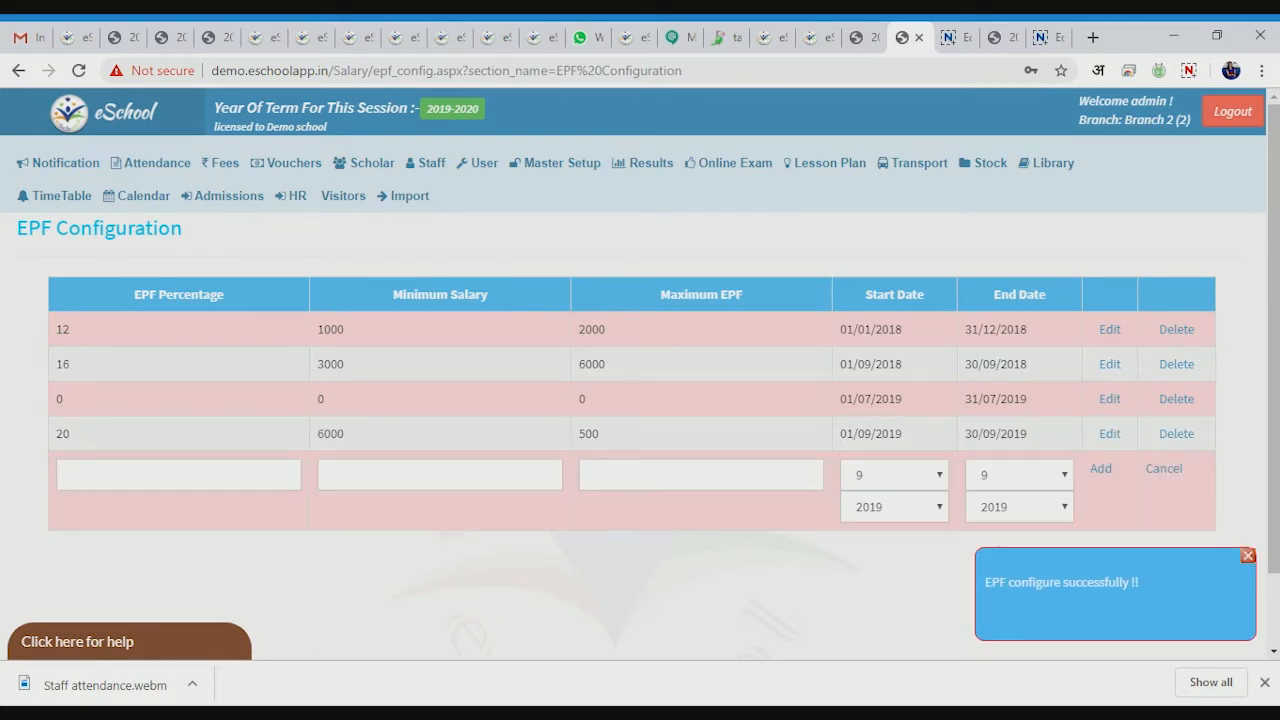
left_click(440, 168)
- On ESIC Configuration, add a 1.8% rule with minimum salary 3000 and maximum ESIC 200
mouse_move(434, 309)
mouse_move(650, 312)
left_click(668, 388)
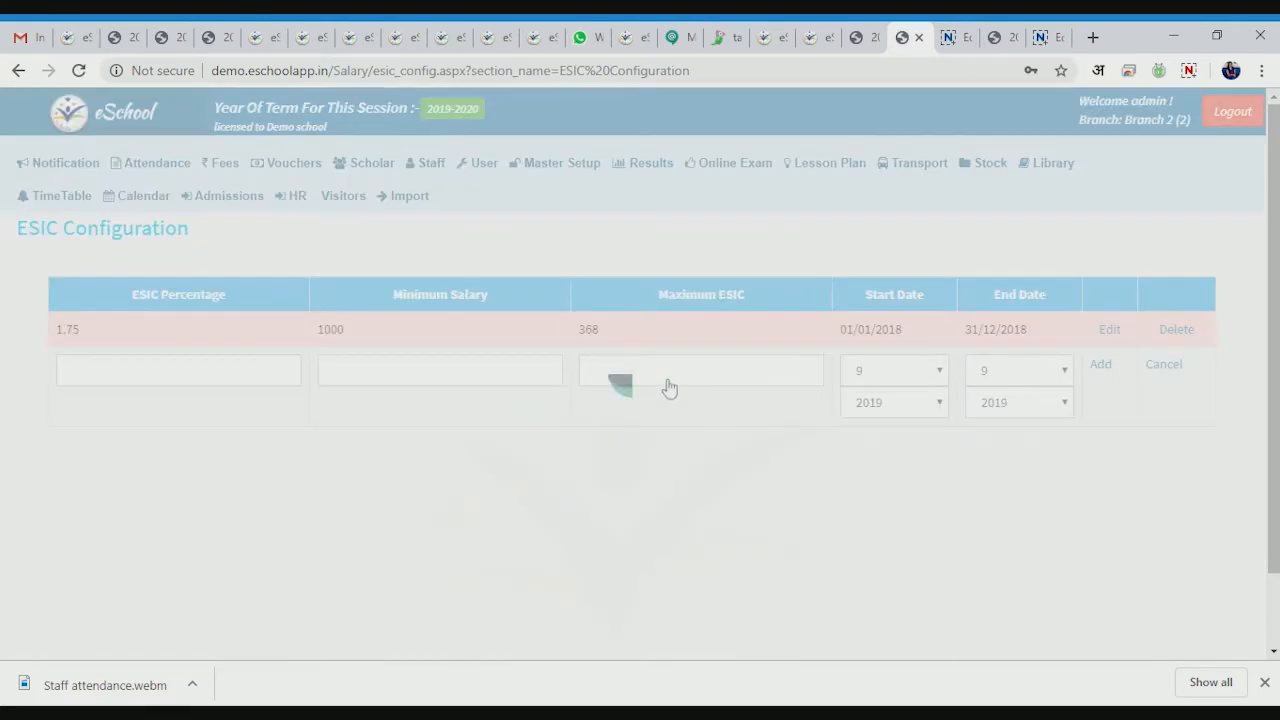
left_click(80, 368)
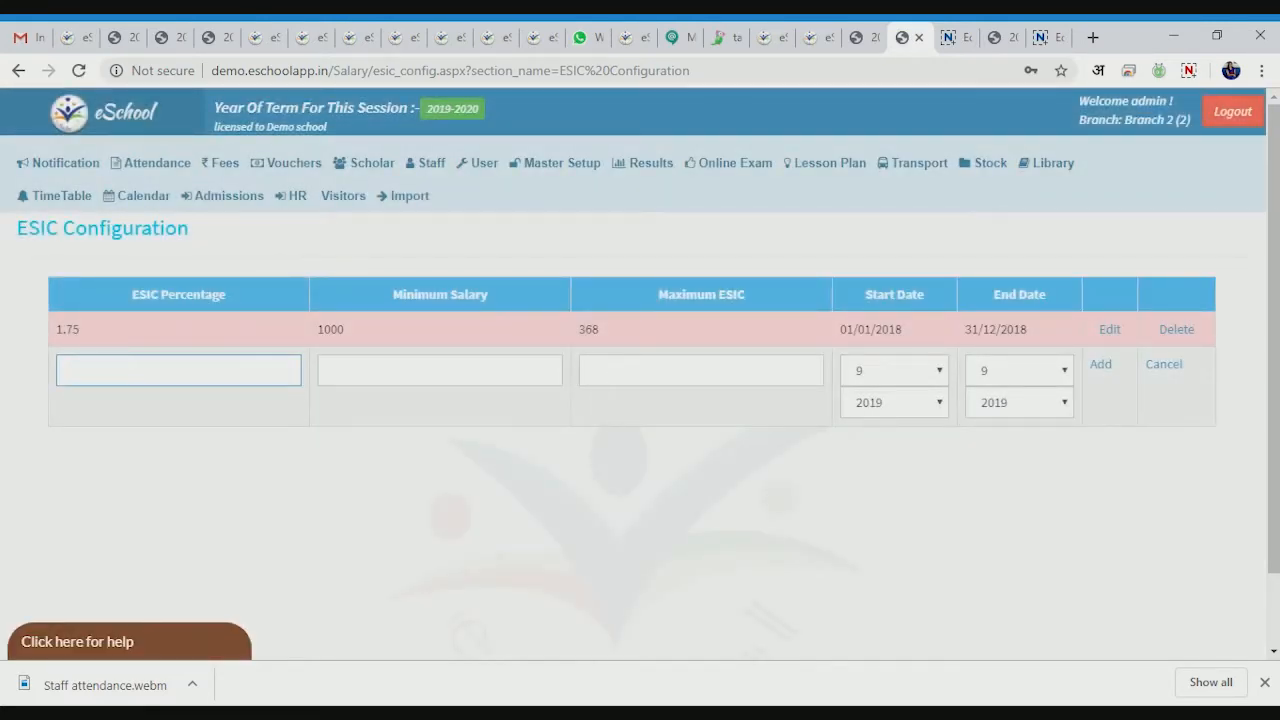
type("1.8")
left_click(382, 365)
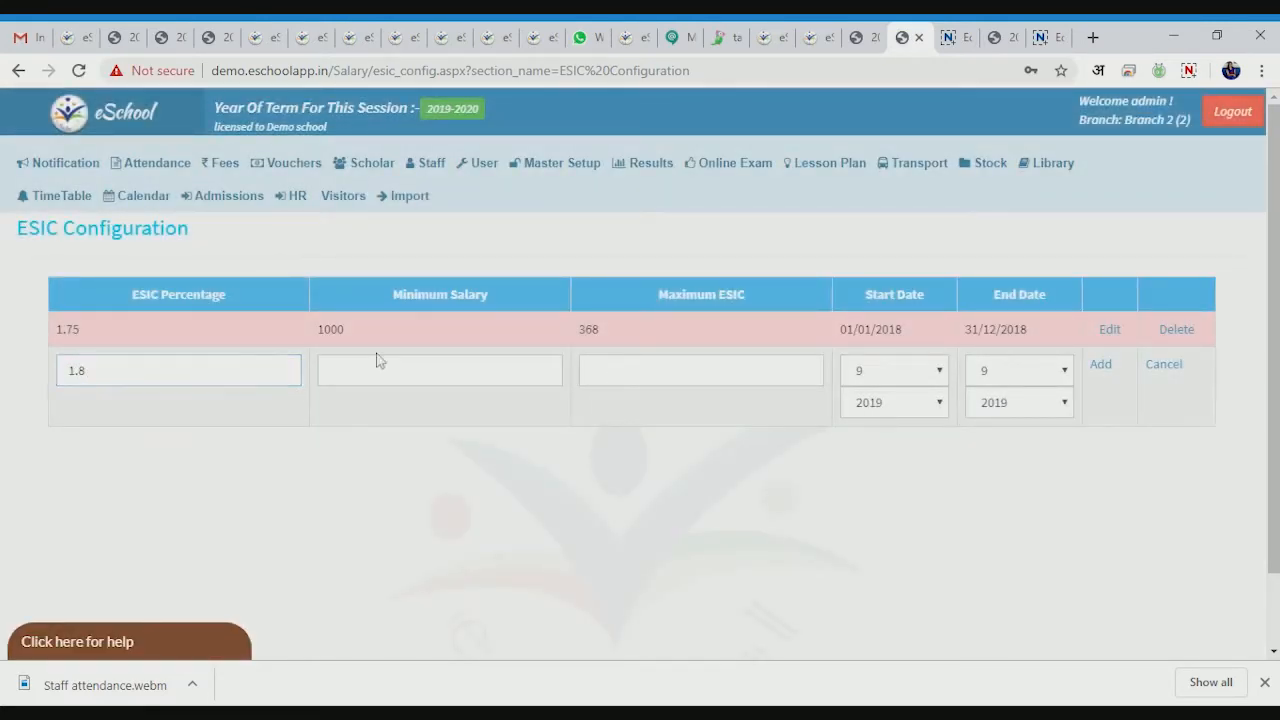
type("3000")
key("Tab")
type("200")
left_click(1097, 368)
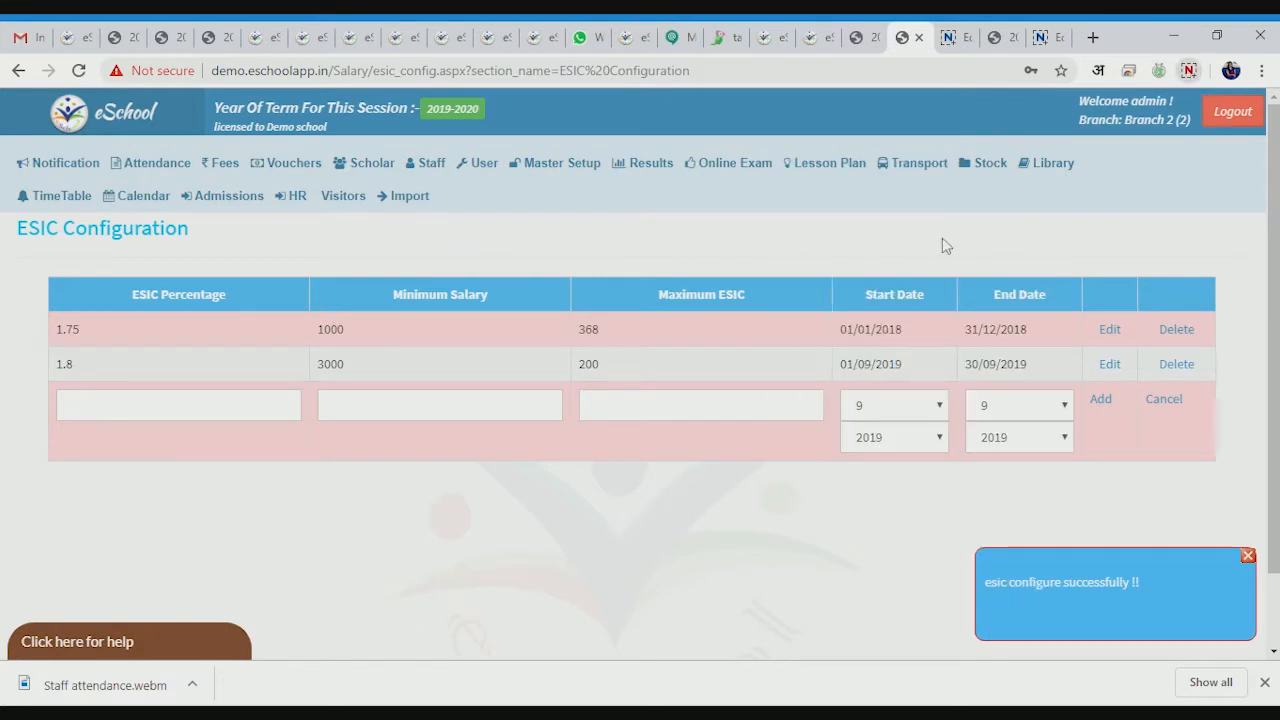
- Go to the Salary Note page under Staff > Salary
mouse_move(425, 163)
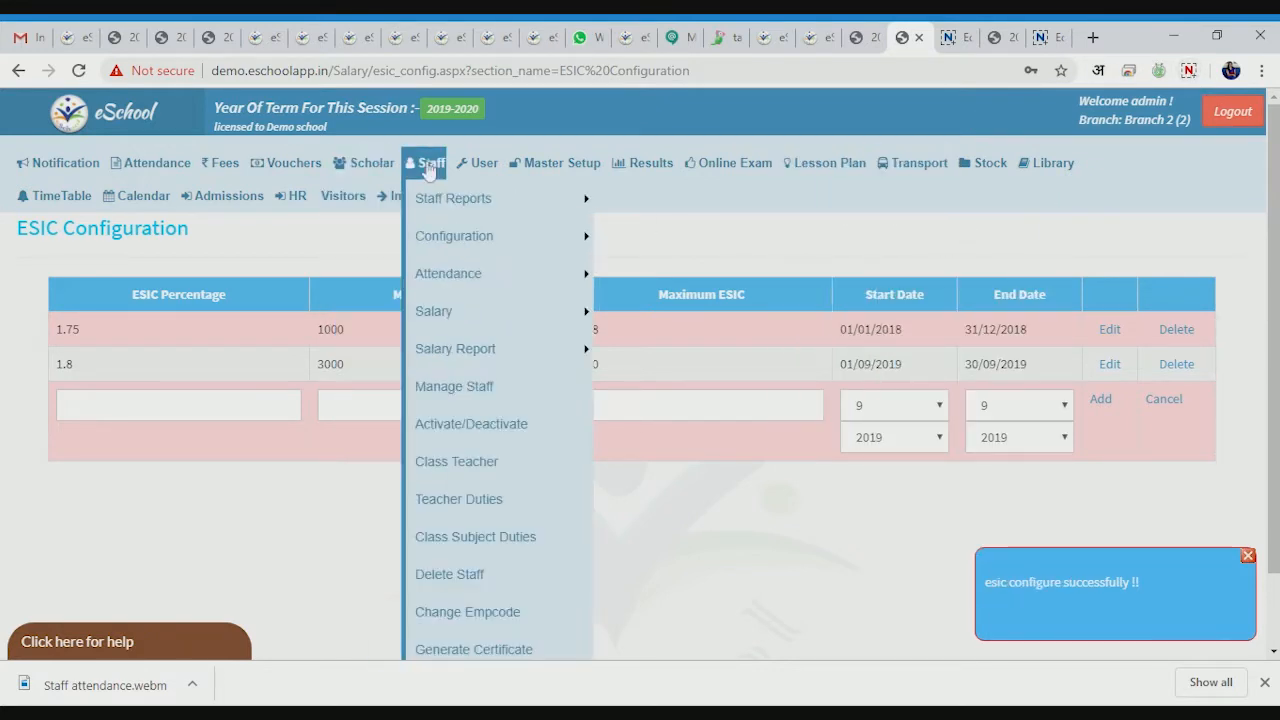
mouse_move(530, 287)
mouse_move(526, 313)
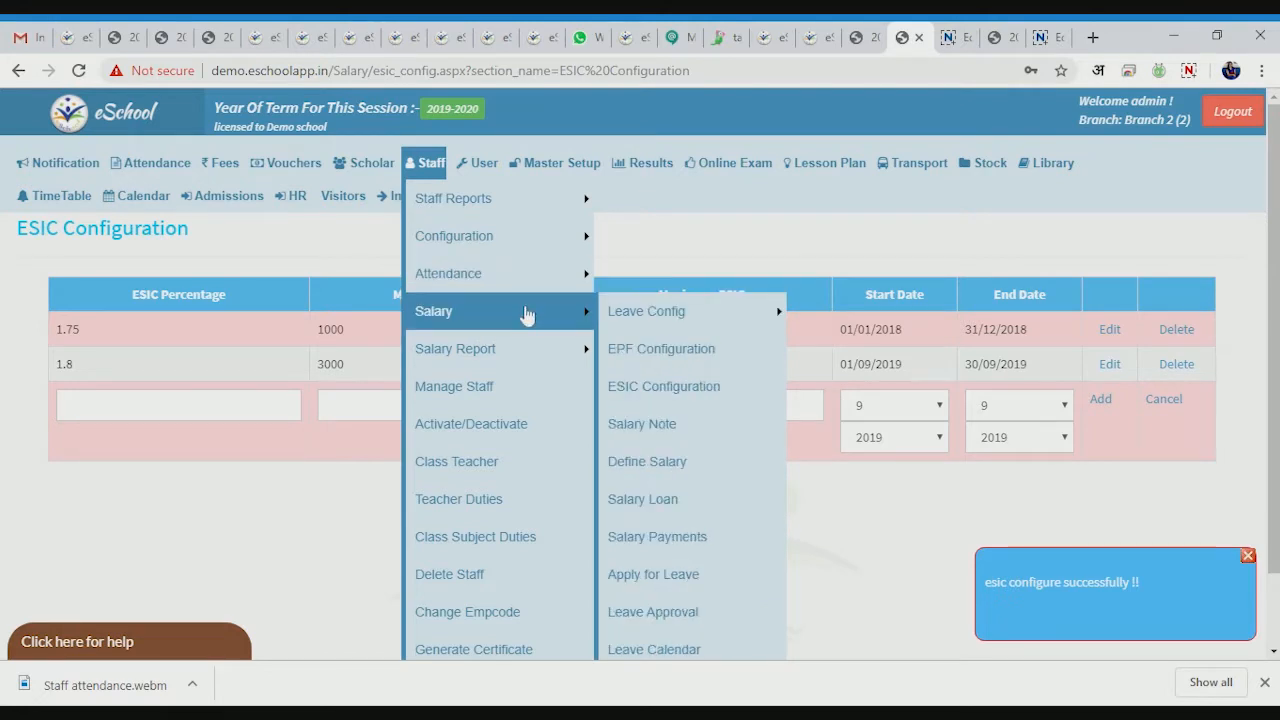
left_click(686, 426)
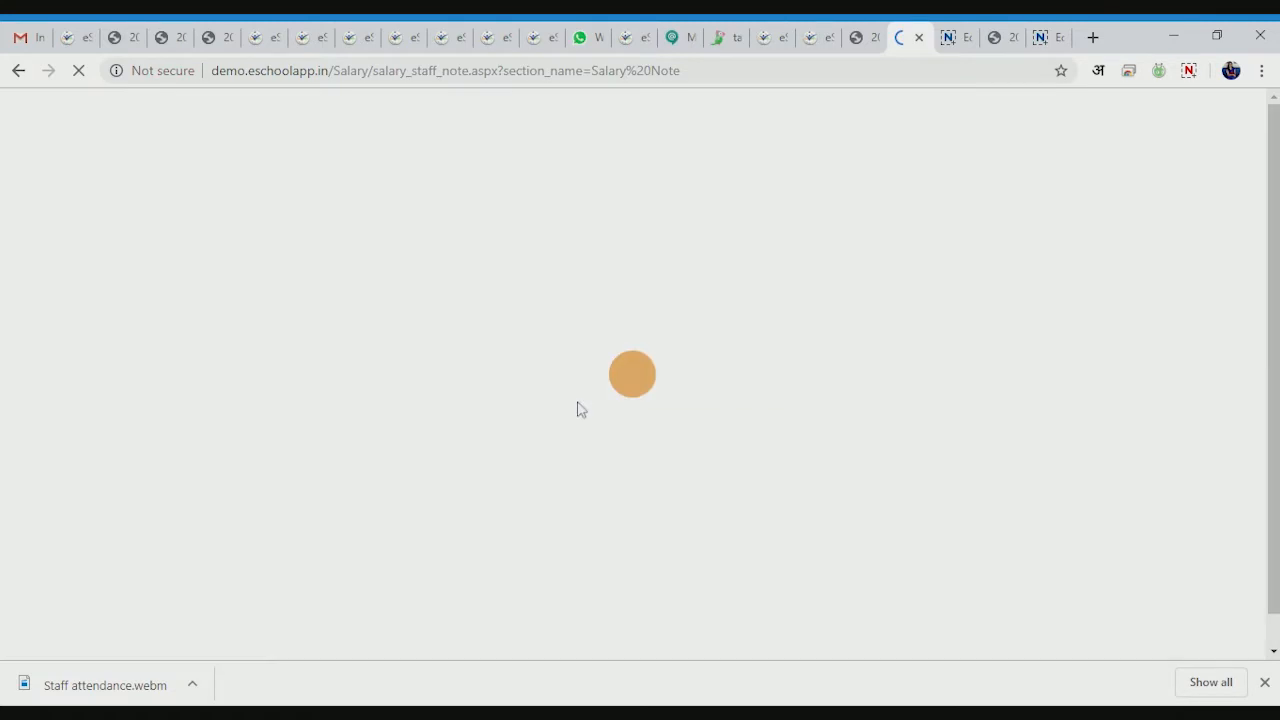
- Set the salary note date to 24/09/2019
scroll(538, 386, "down", 1)
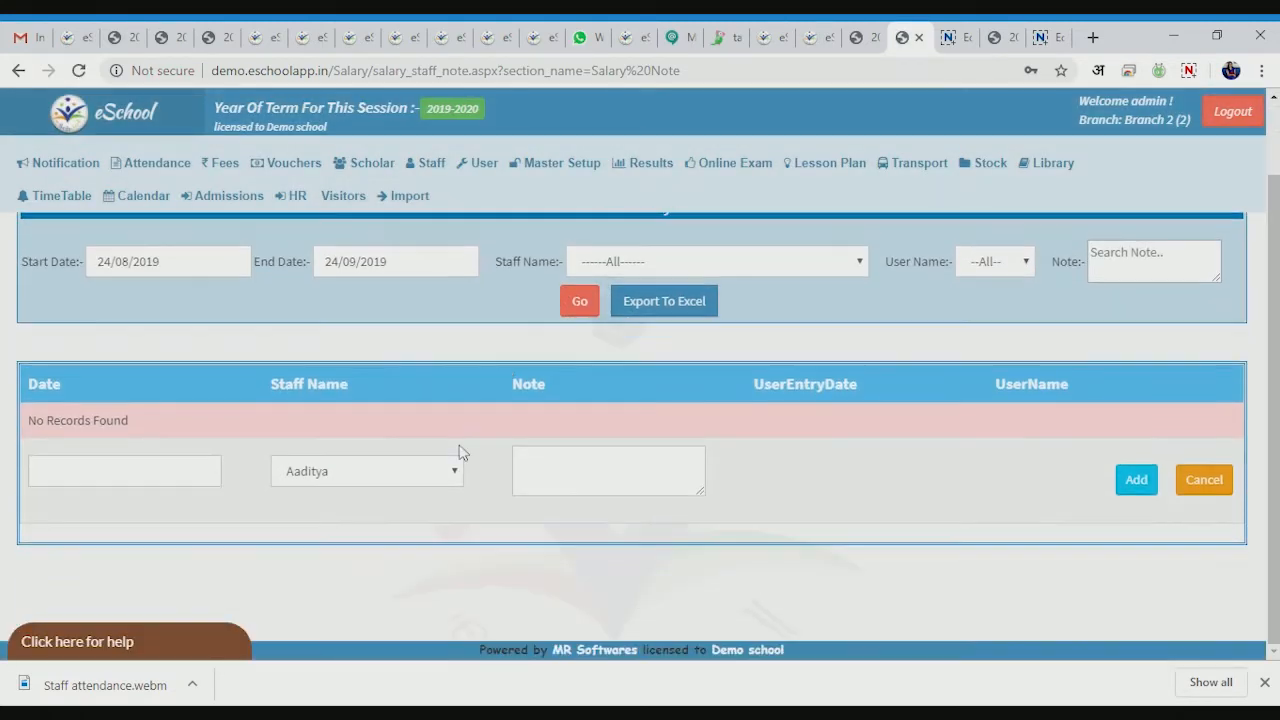
left_click(130, 470)
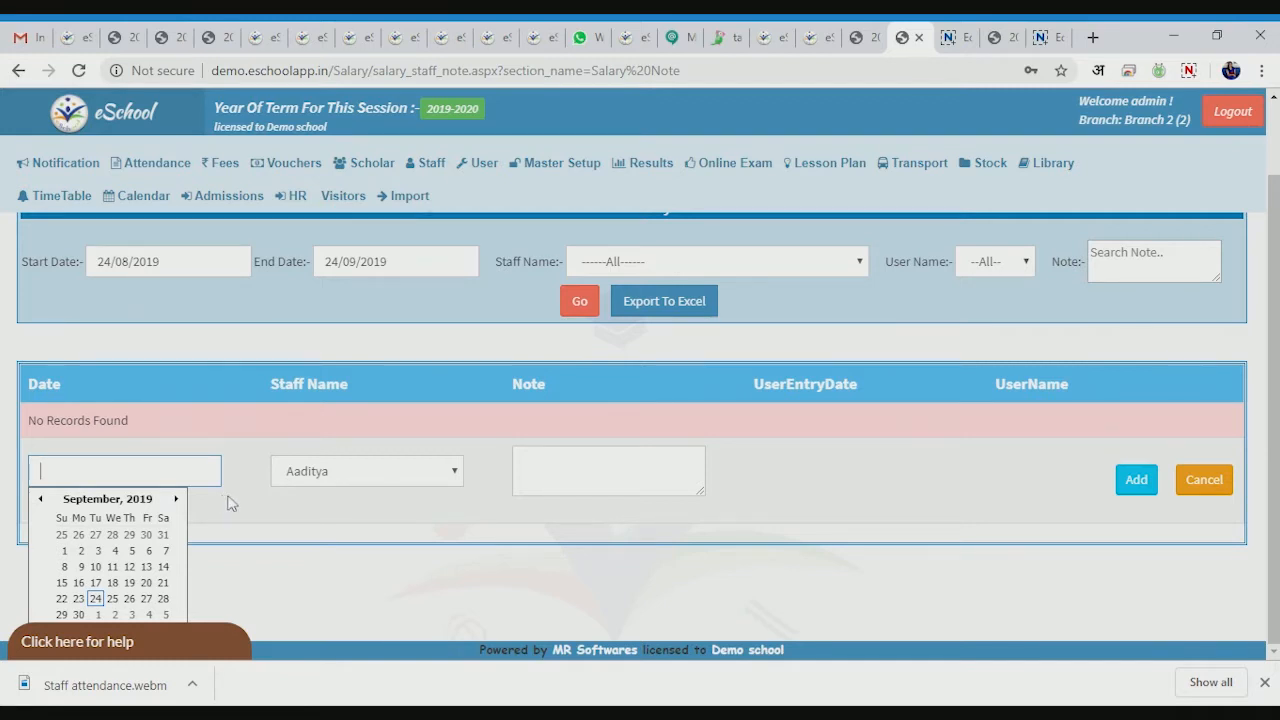
left_click(447, 504)
left_click(160, 472)
left_click(175, 502)
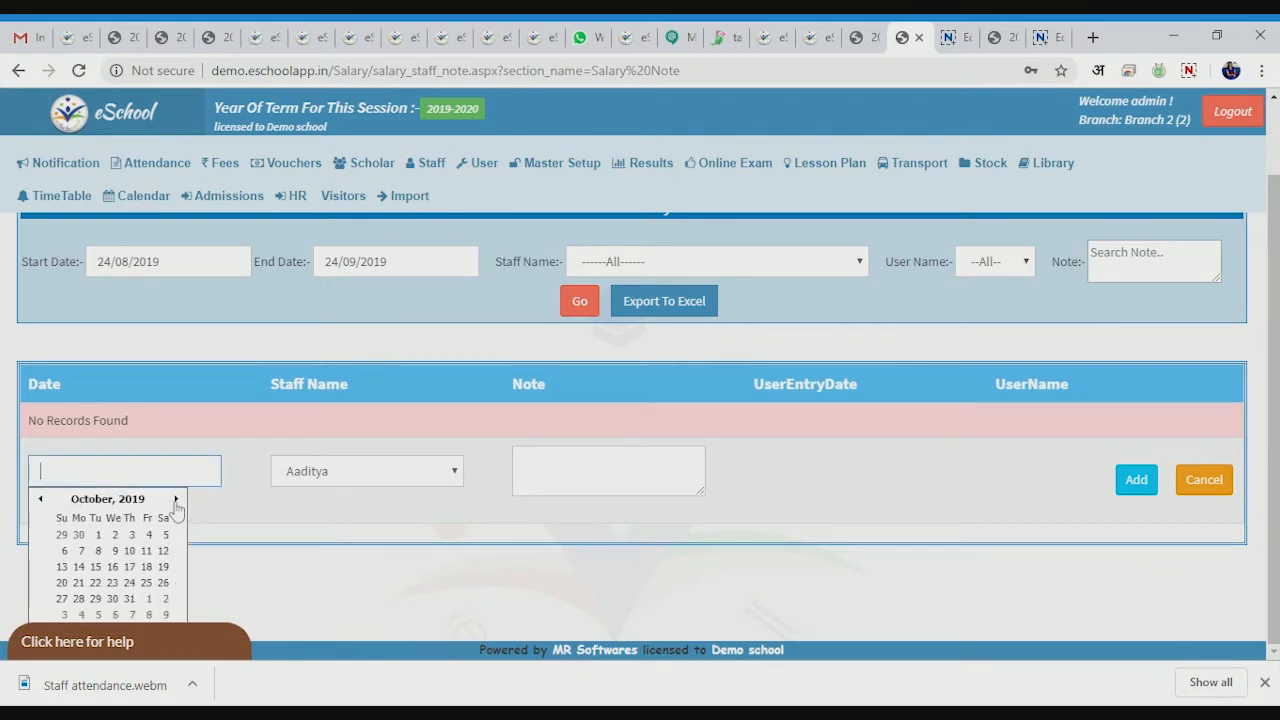
left_click(40, 499)
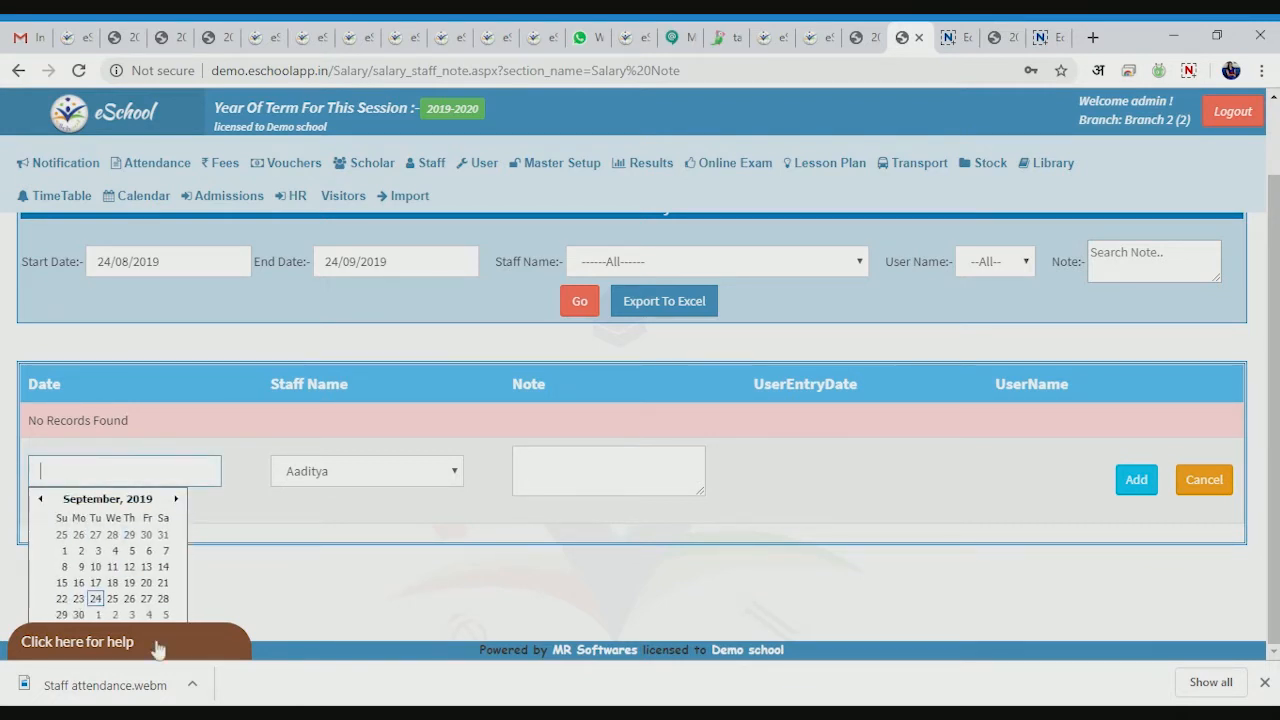
left_click(97, 600)
left_click(340, 482)
- Write the note 'Need to deduct 100 Rs' and save it
left_click(550, 474)
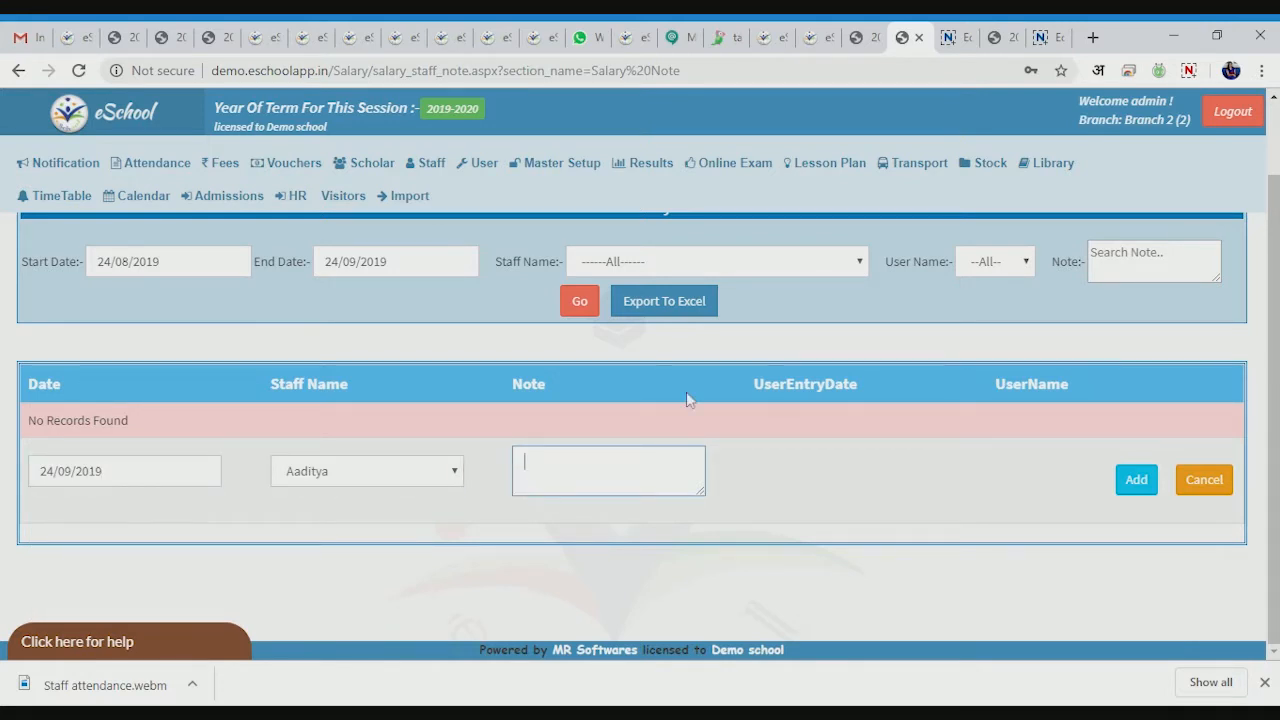
type("Need")
type(" to ded")
type("uzt")
key("BackSpace")
key("BackSpace")
type("t 100 Rs")
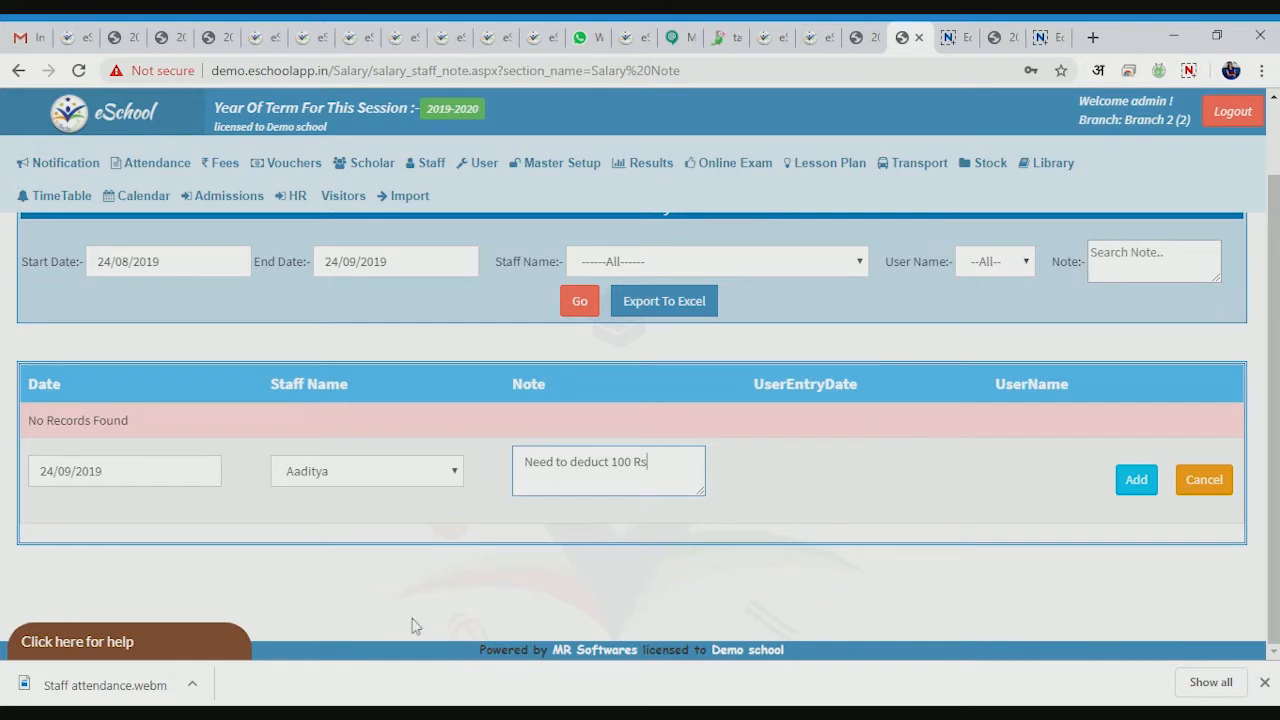
left_click(1143, 479)
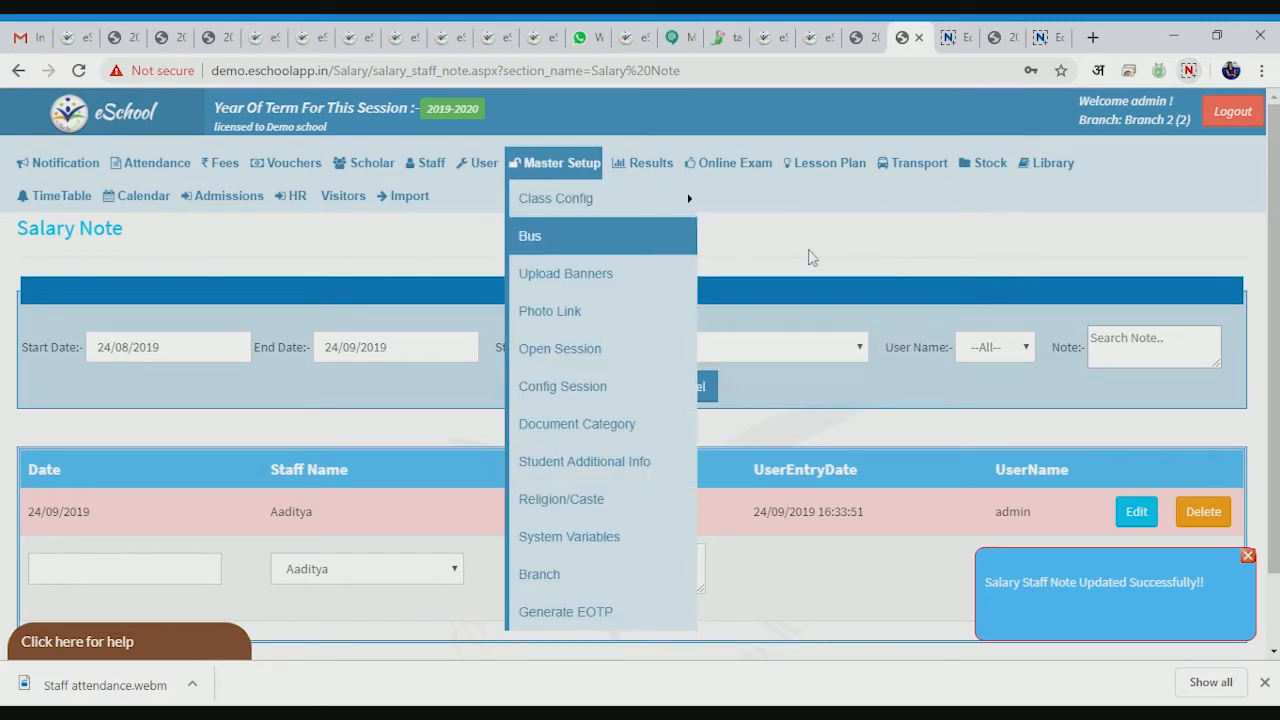
- Open the Define Salary page from Staff > Salary
mouse_move(428, 165)
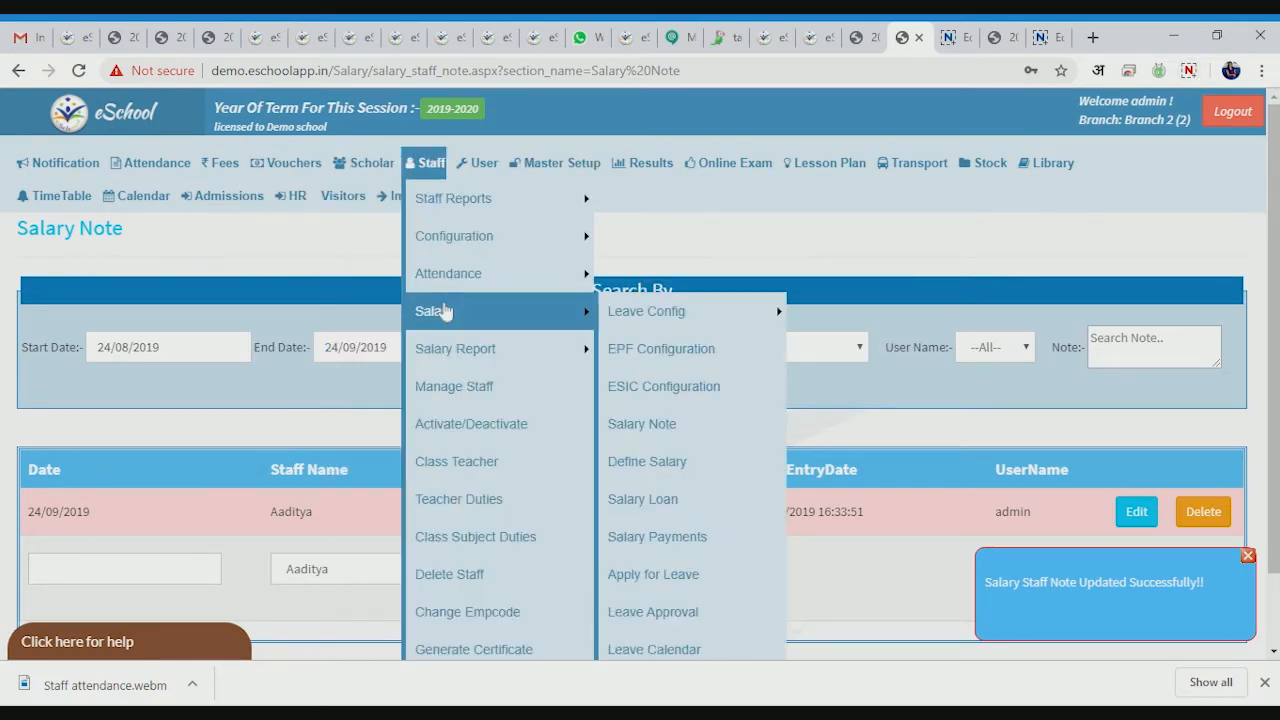
mouse_move(500, 349)
mouse_move(540, 311)
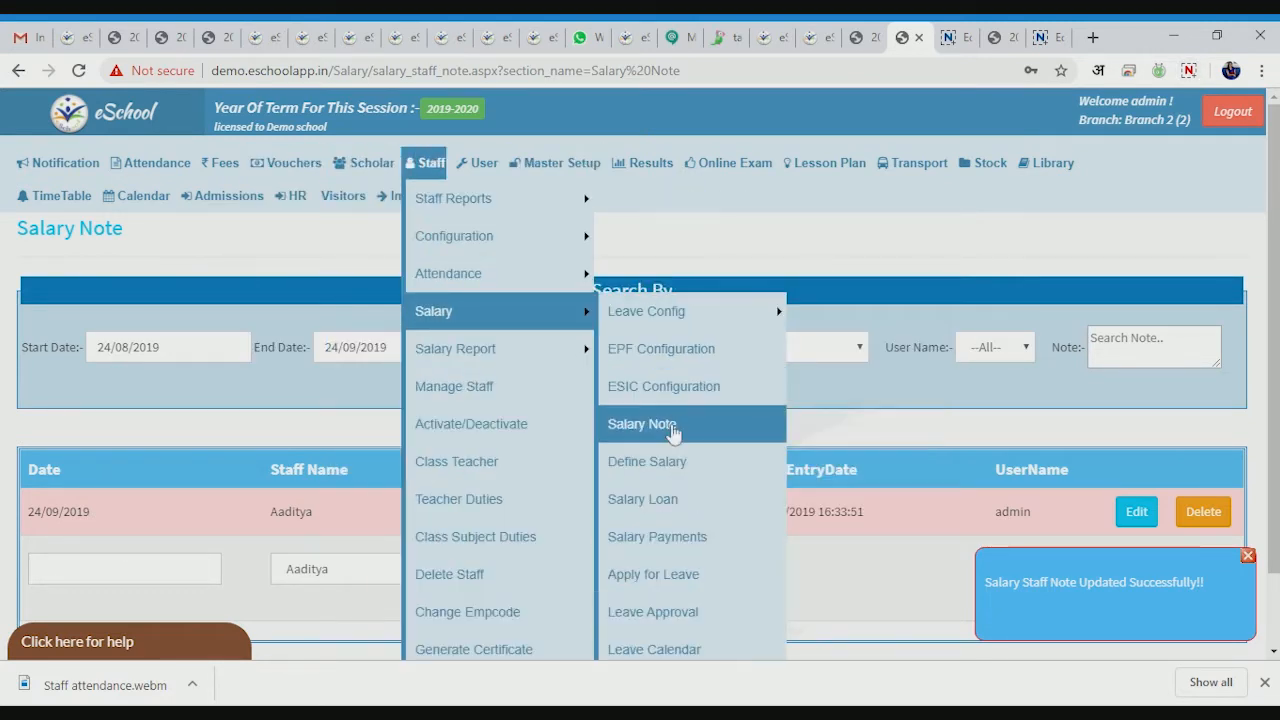
left_click(664, 463)
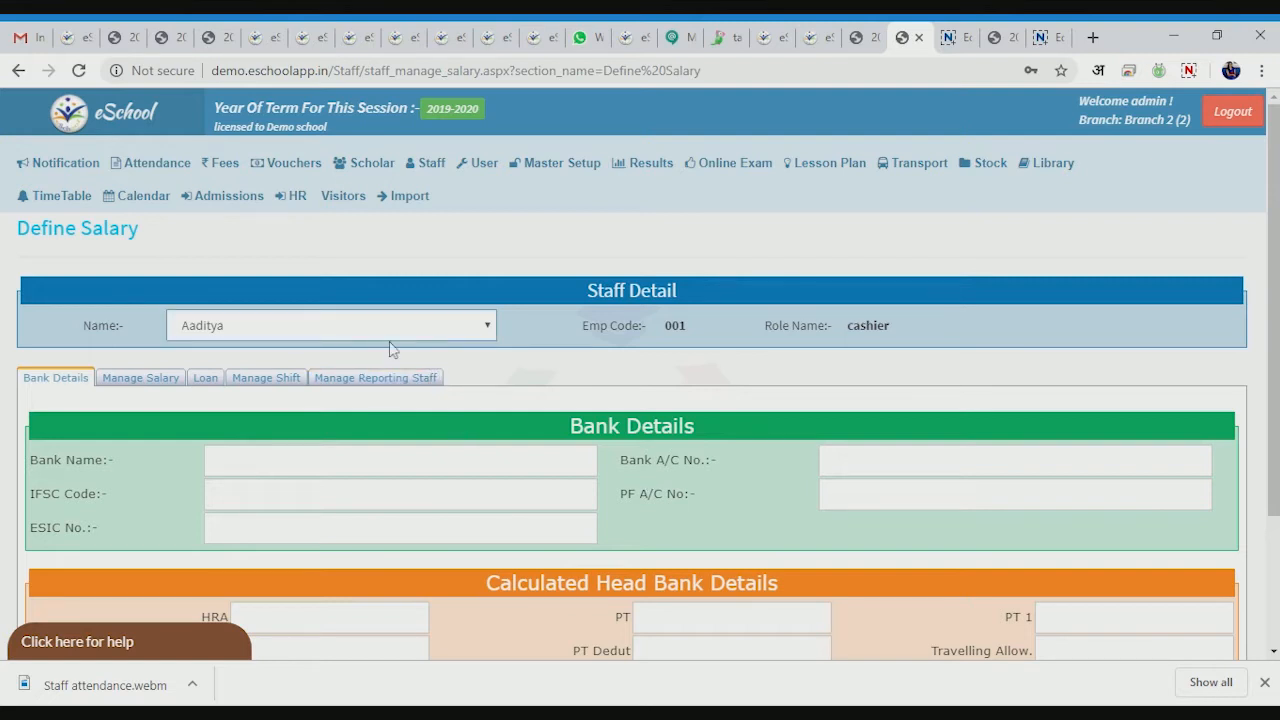
- Enter bank name BOB, the account number and IFSC code BYJ905e in the bank details
left_click(400, 461)
type("BO")
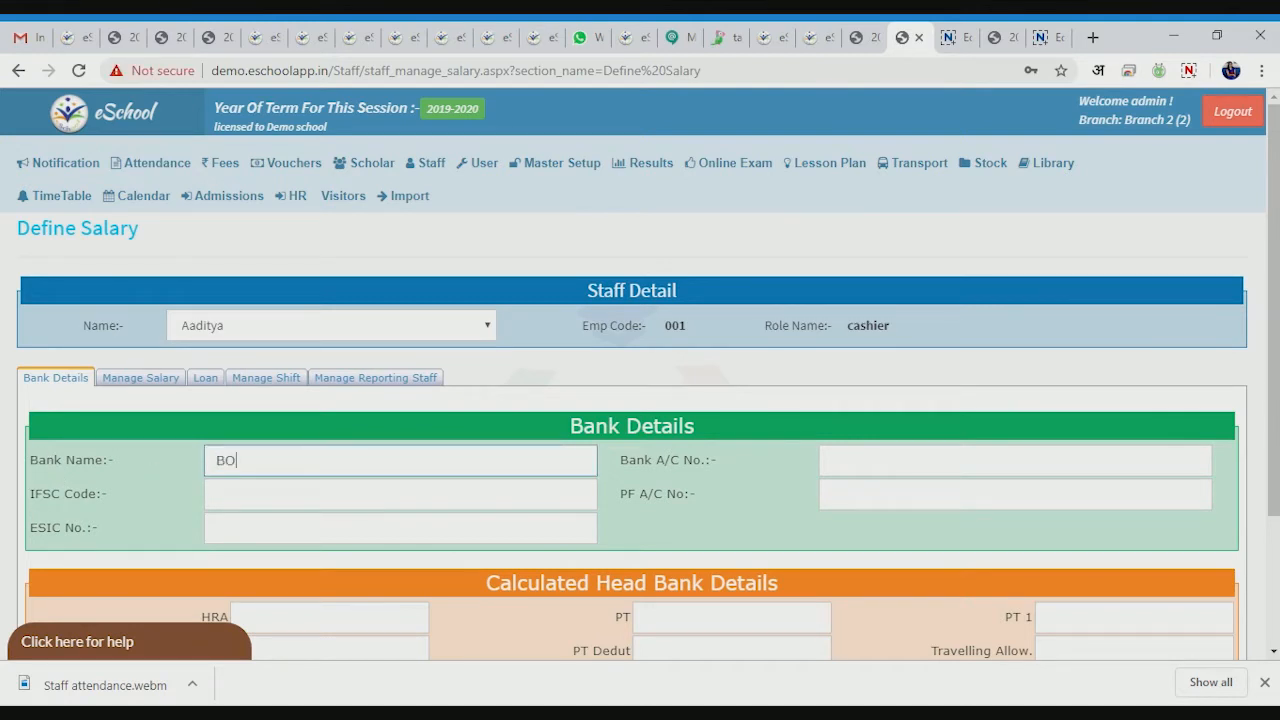
type("B")
left_click(830, 460)
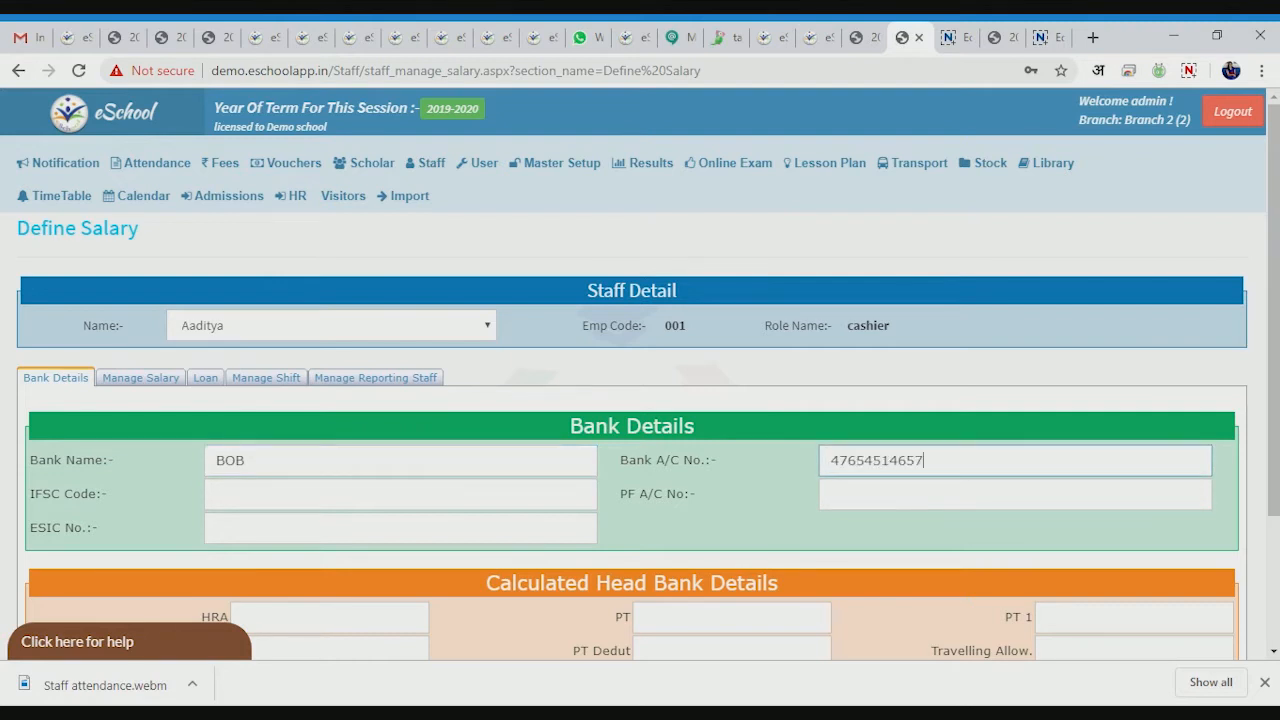
left_click(232, 494)
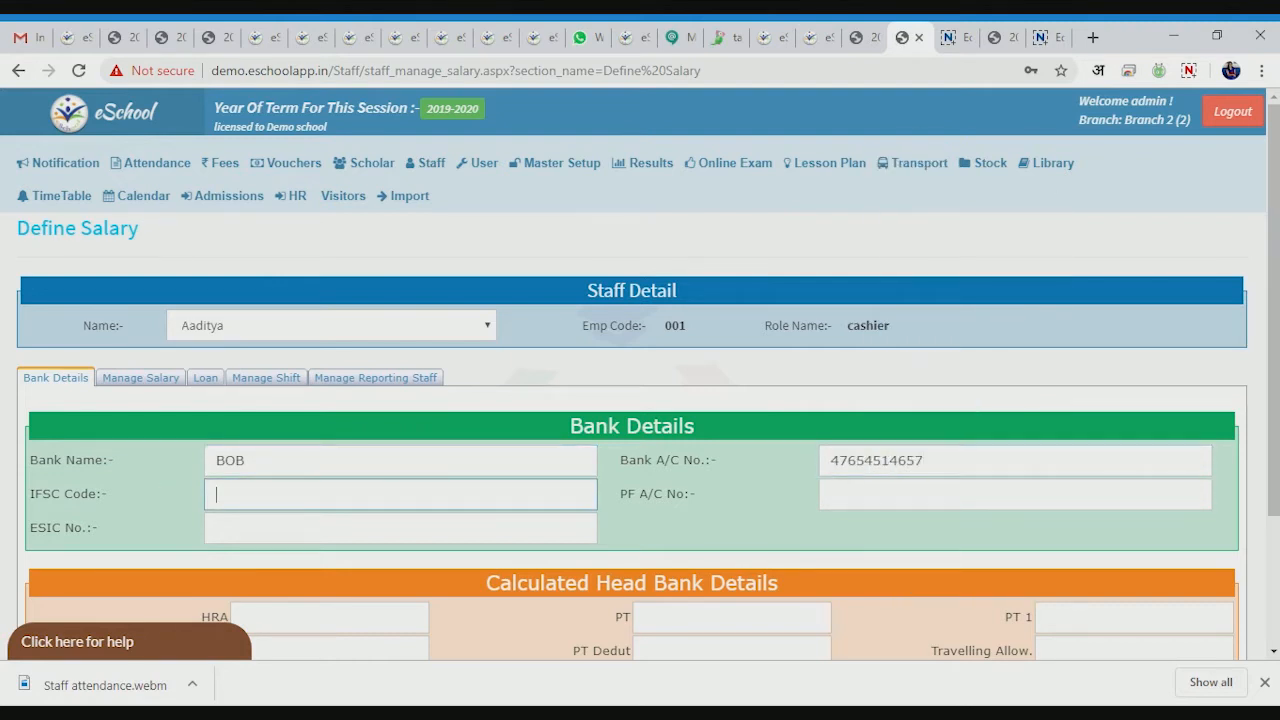
type("BYJ905e")
left_click(232, 528)
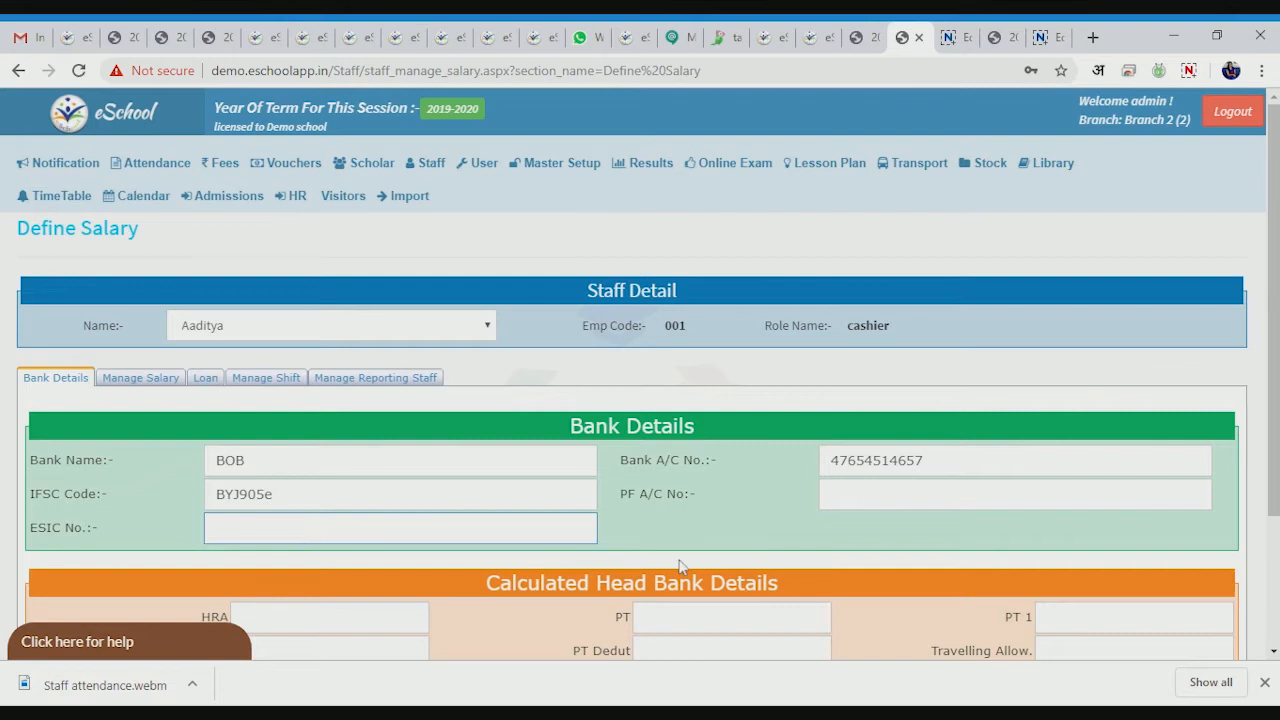
key("shift+Tab")
key("Tab")
- Save the cashier's bank details
left_click(1033, 305)
scroll(844, 552, "down", 2)
left_click(632, 598)
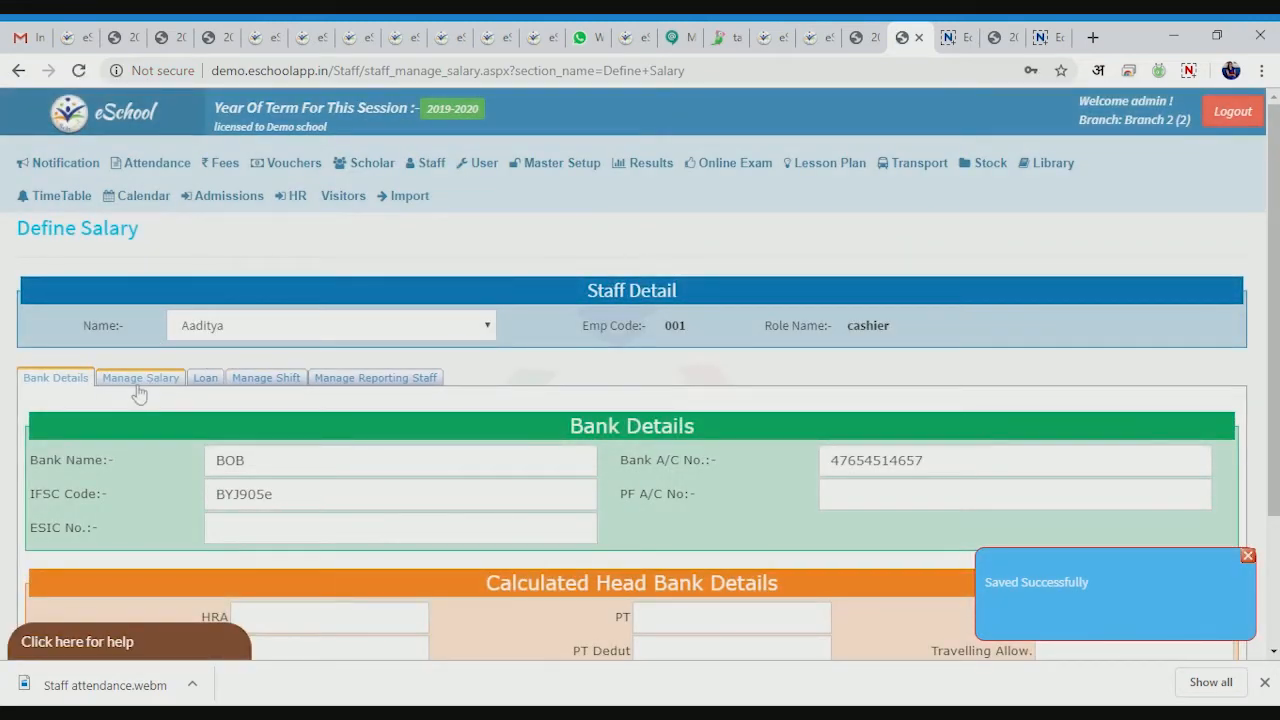
left_click(140, 380)
- Enter basic pay 10000 and an MA allowance of 100 with its unit chosen
scroll(569, 517, "down", 3)
left_click(200, 335)
key("Tab")
key("Tab")
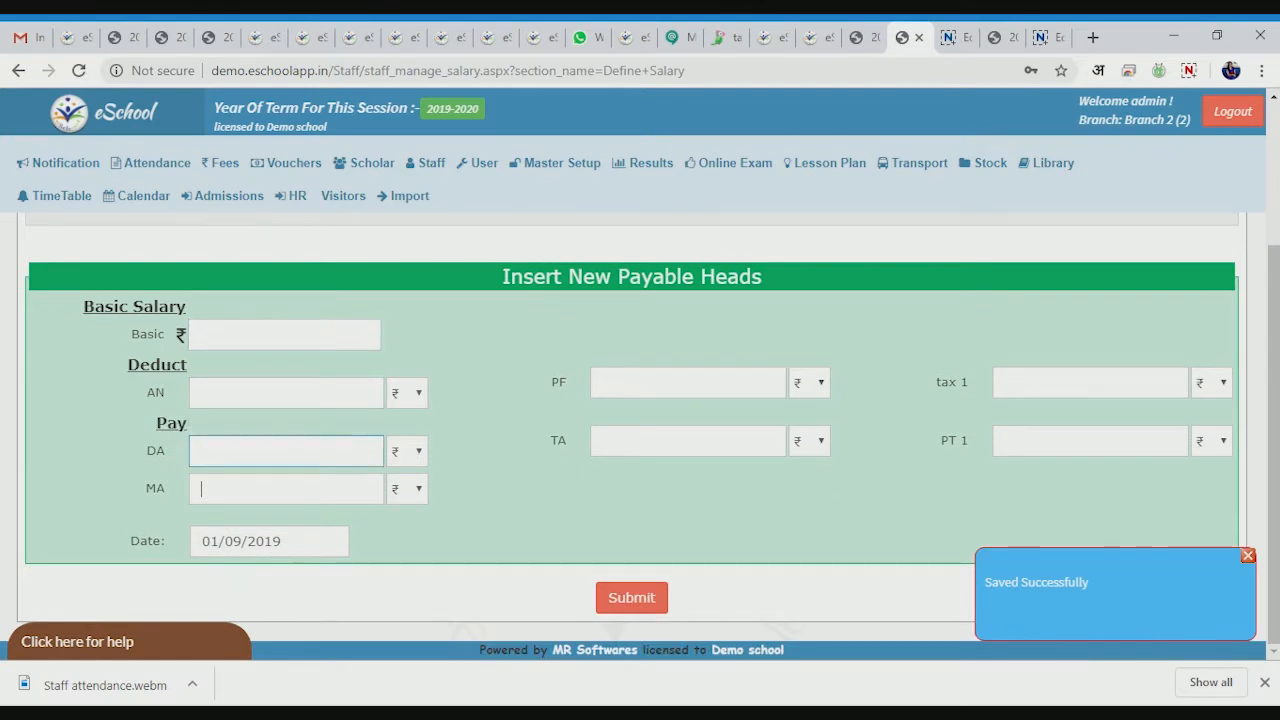
scroll(760, 430, "up", 2)
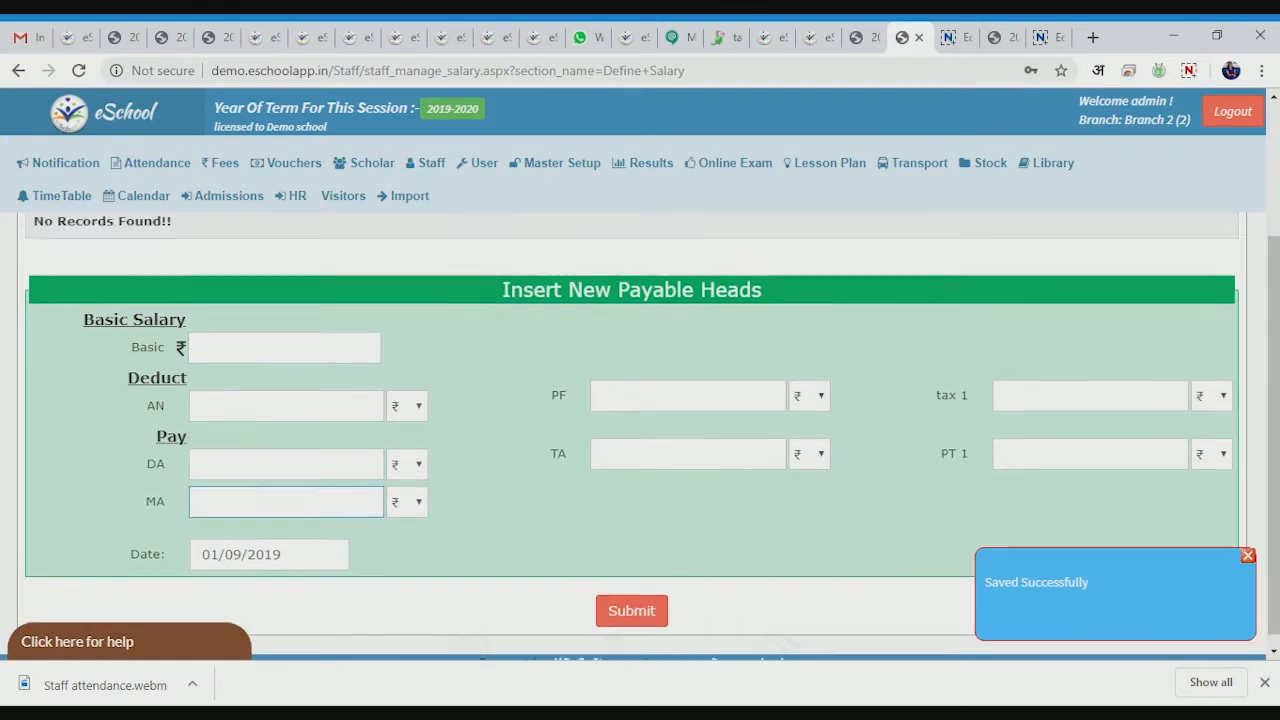
scroll(197, 438, "down", 1)
scroll(198, 440, "down", 1)
left_click(198, 441)
type("10")
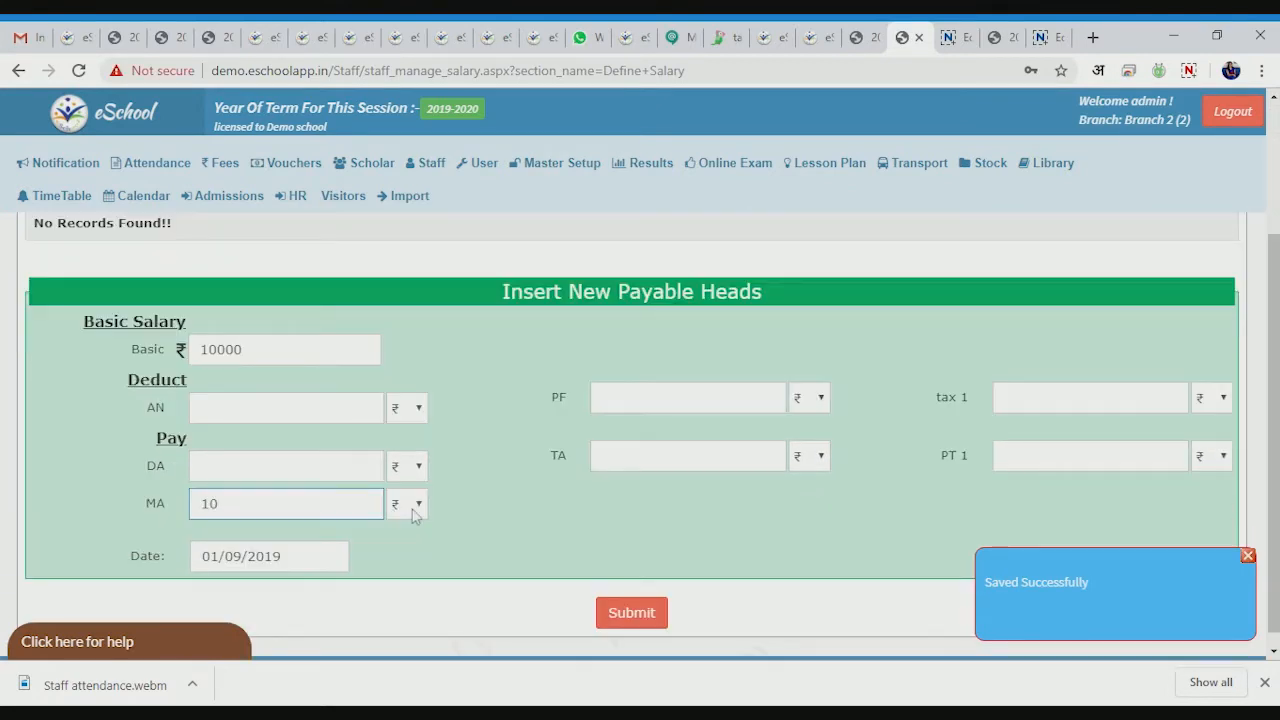
left_click(413, 511)
left_click(409, 545)
left_click(310, 505)
left_click(525, 514)
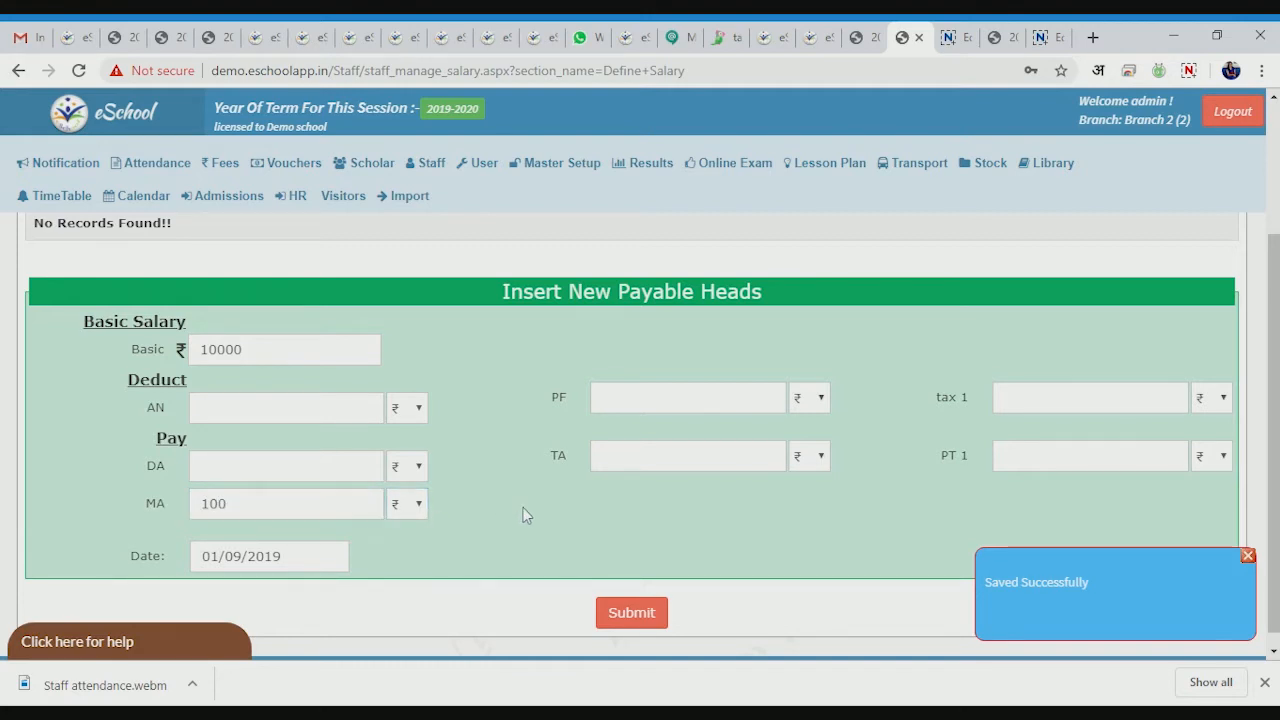
- Keep the start date 01/09/2019 and submit the salary structure
left_click(620, 617)
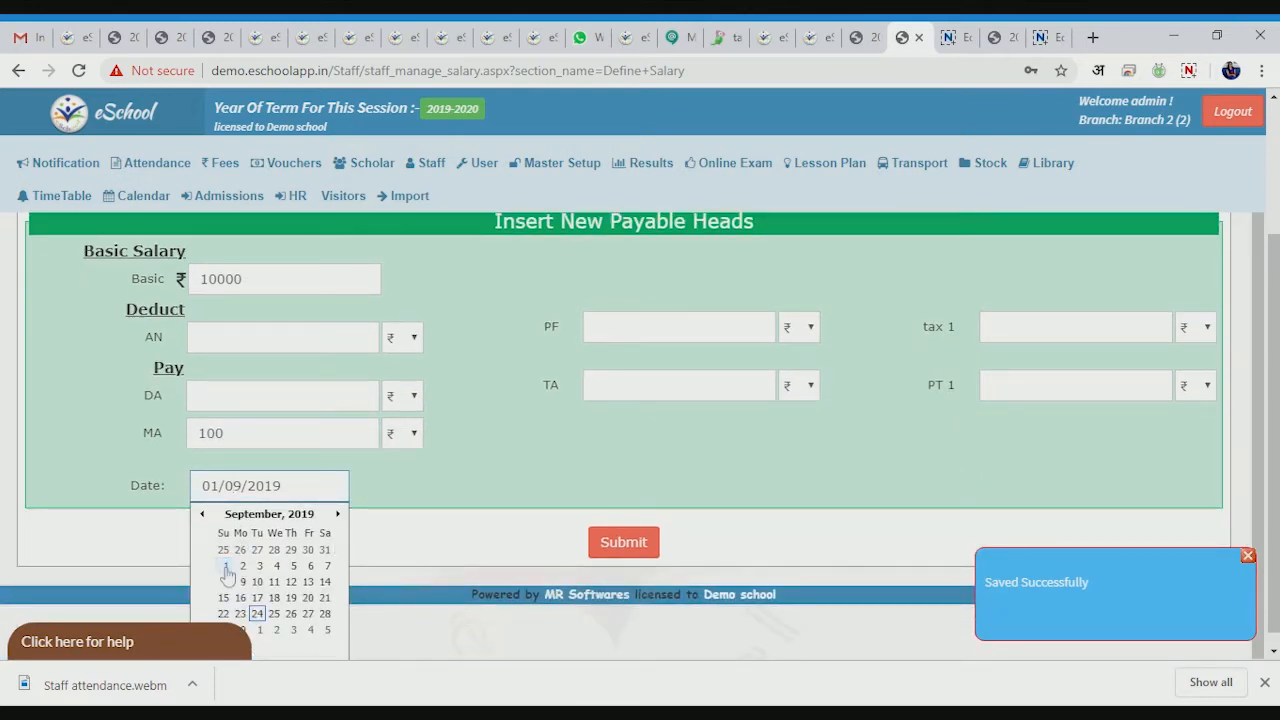
left_click(432, 555)
left_click(646, 596)
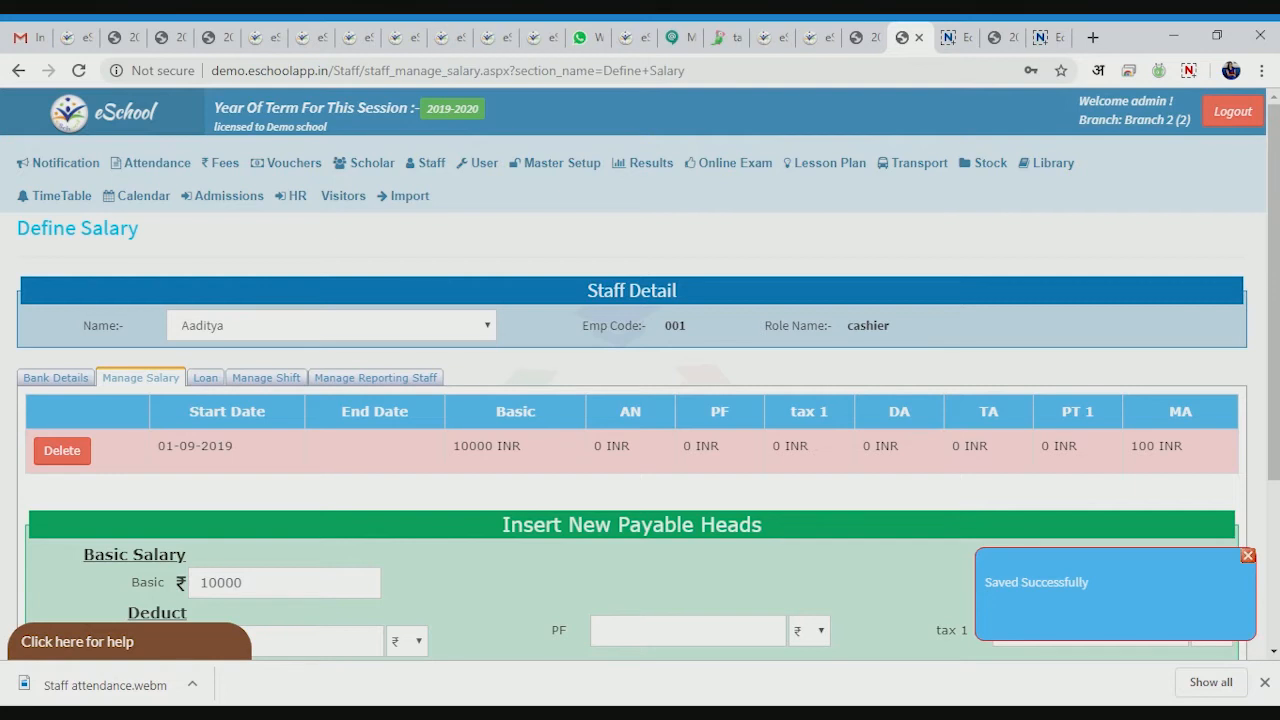
scroll(640, 450, "down", 1)
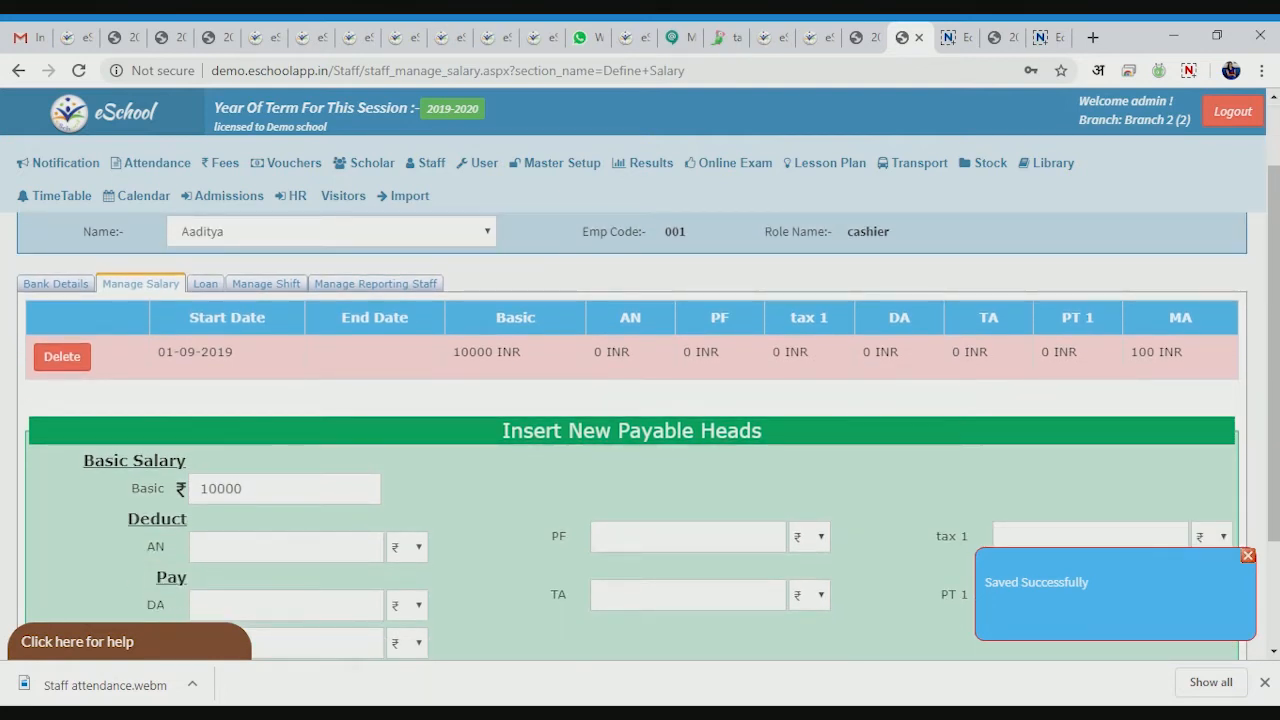
- Change the basic salary amount to 11000
left_click(300, 488)
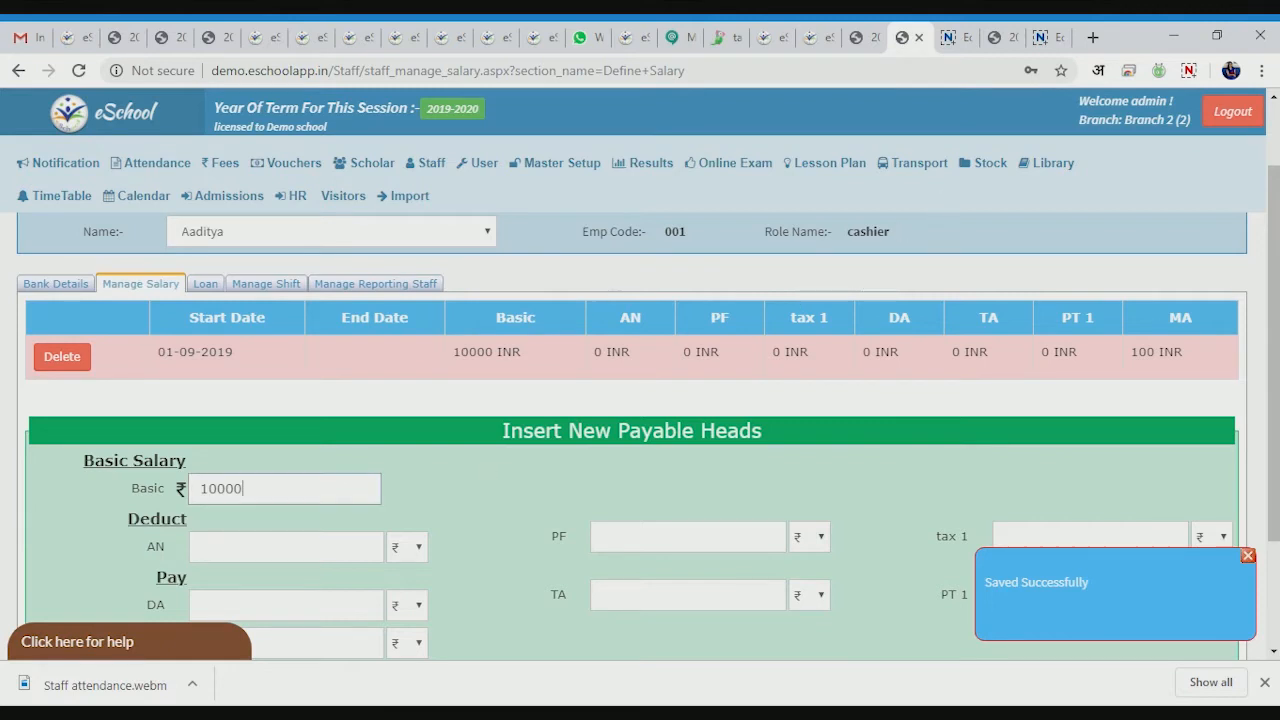
scroll(328, 443, "down", 2)
key("Tab")
key("shift+Tab")
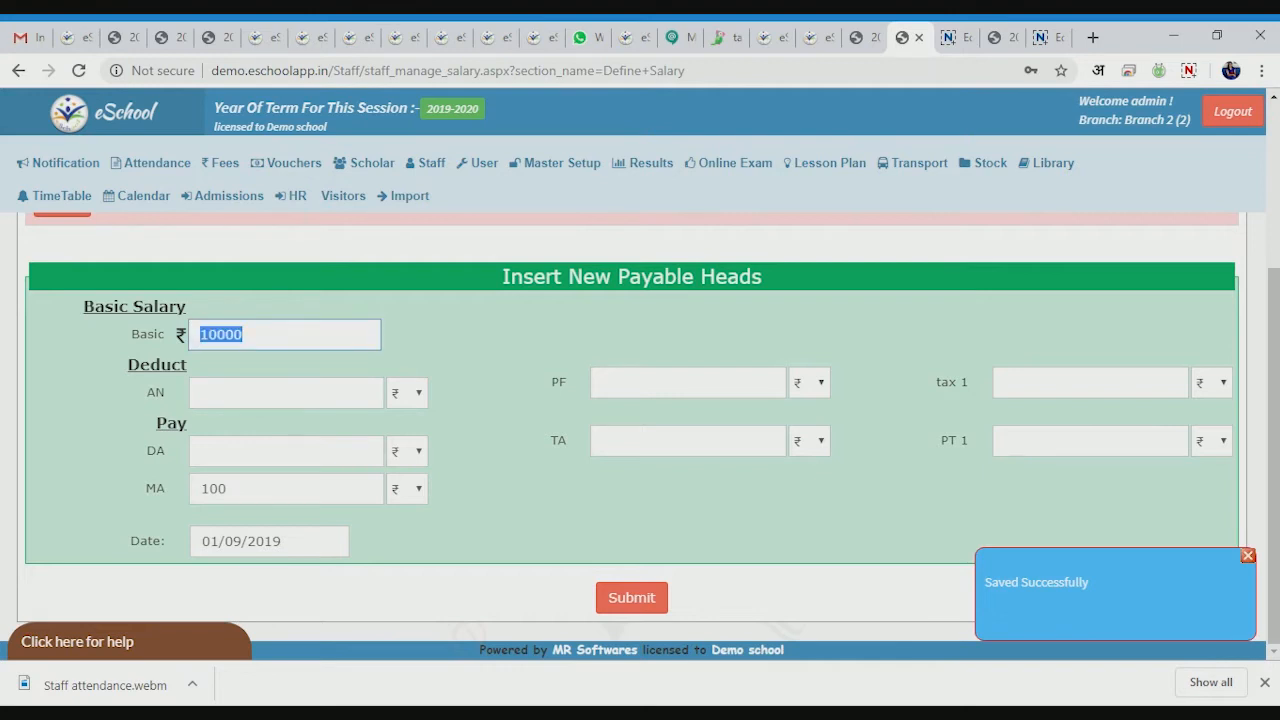
type("1100")
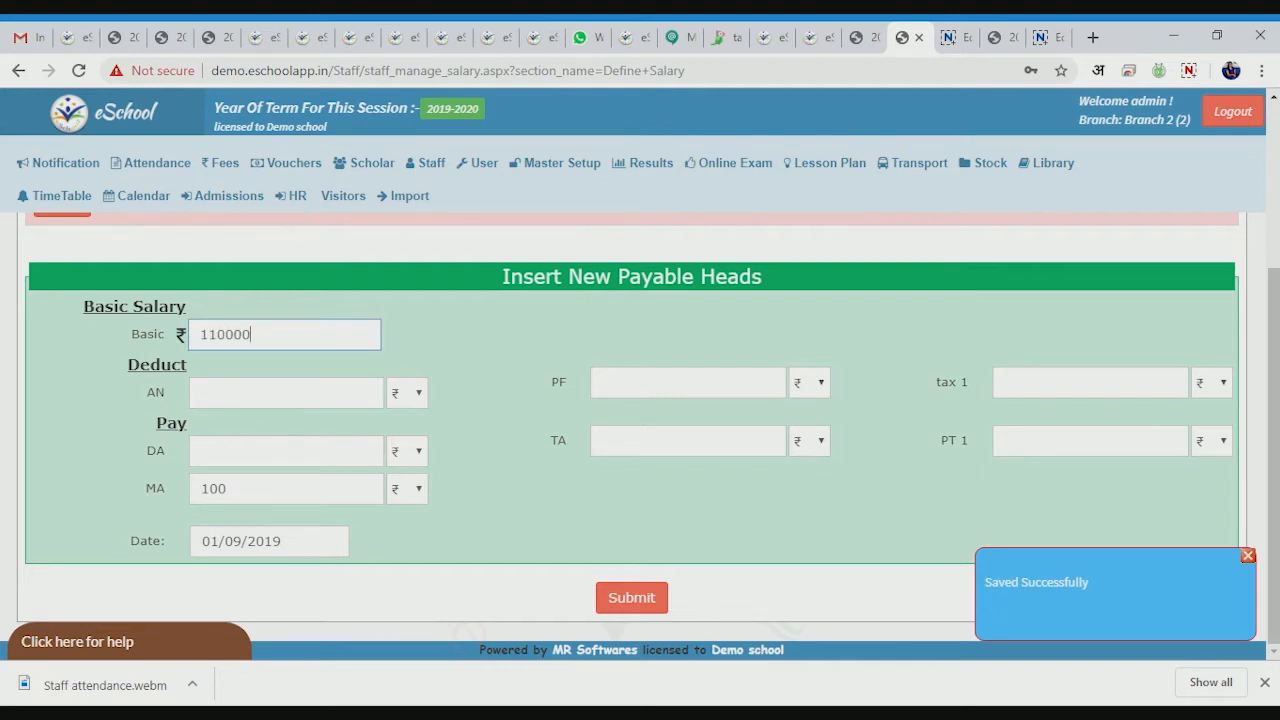
key("BackSpace")
- Check the start-date calendar and close it, leaving the date unchanged
left_click(270, 545)
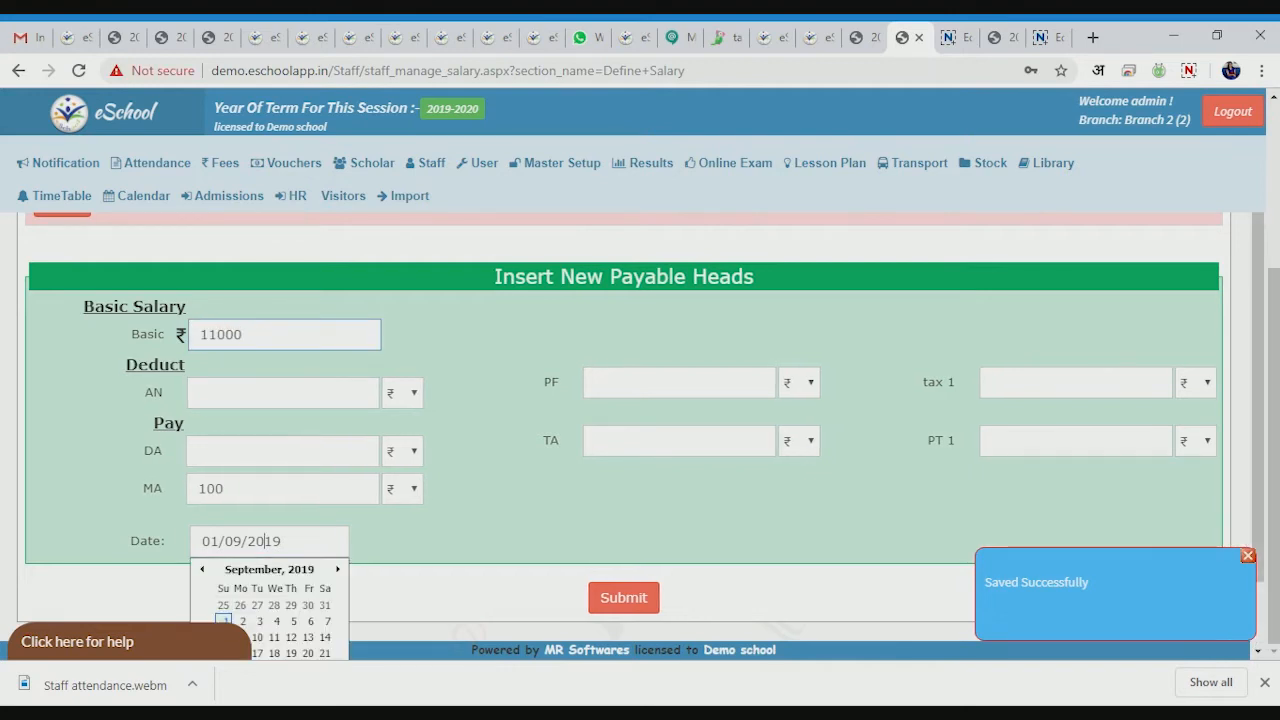
left_click(337, 568)
scroll(345, 577, "down", 1)
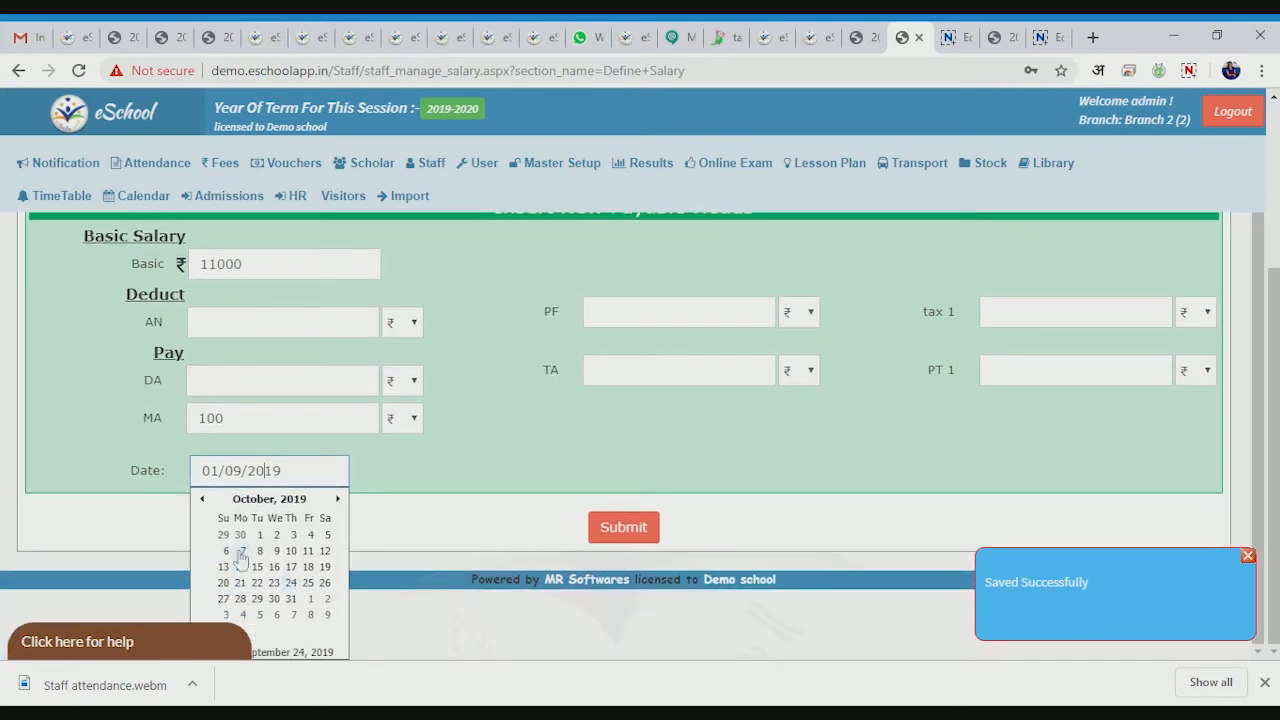
left_click(463, 497)
scroll(811, 474, "up", 4)
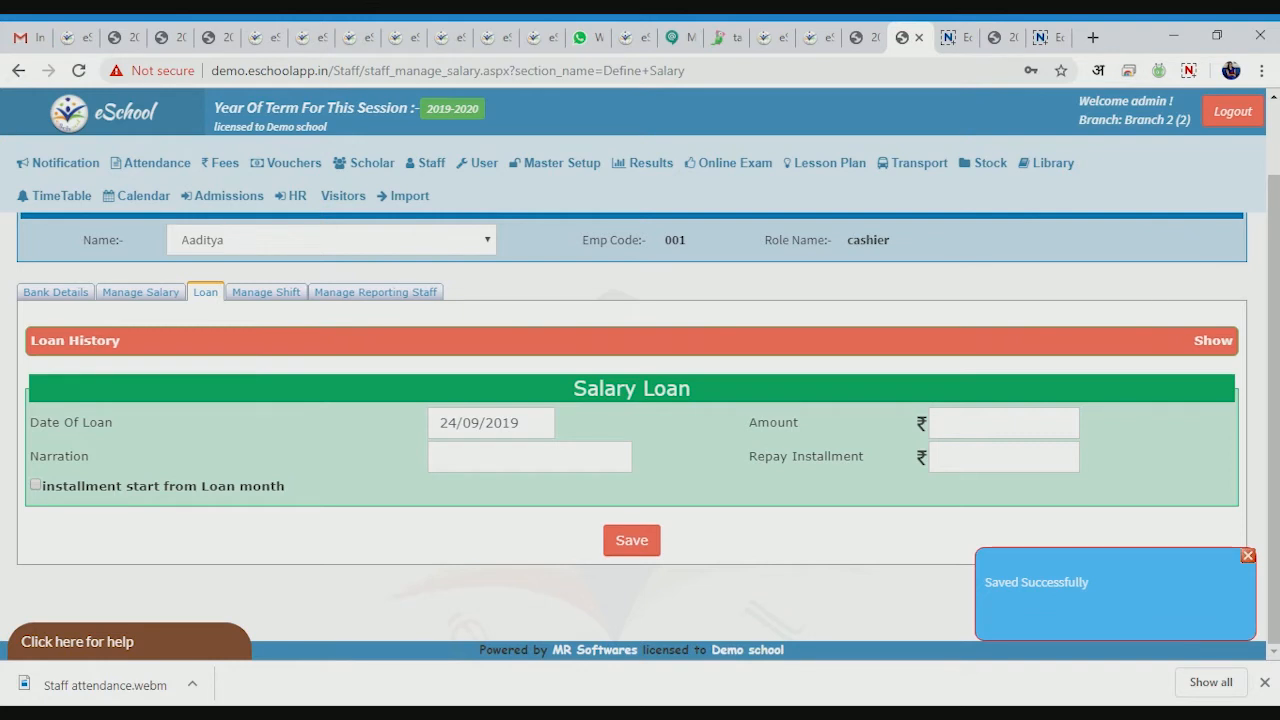
- Enter a loan amount of 10000 with a repayment installment of 1000
left_click(517, 423)
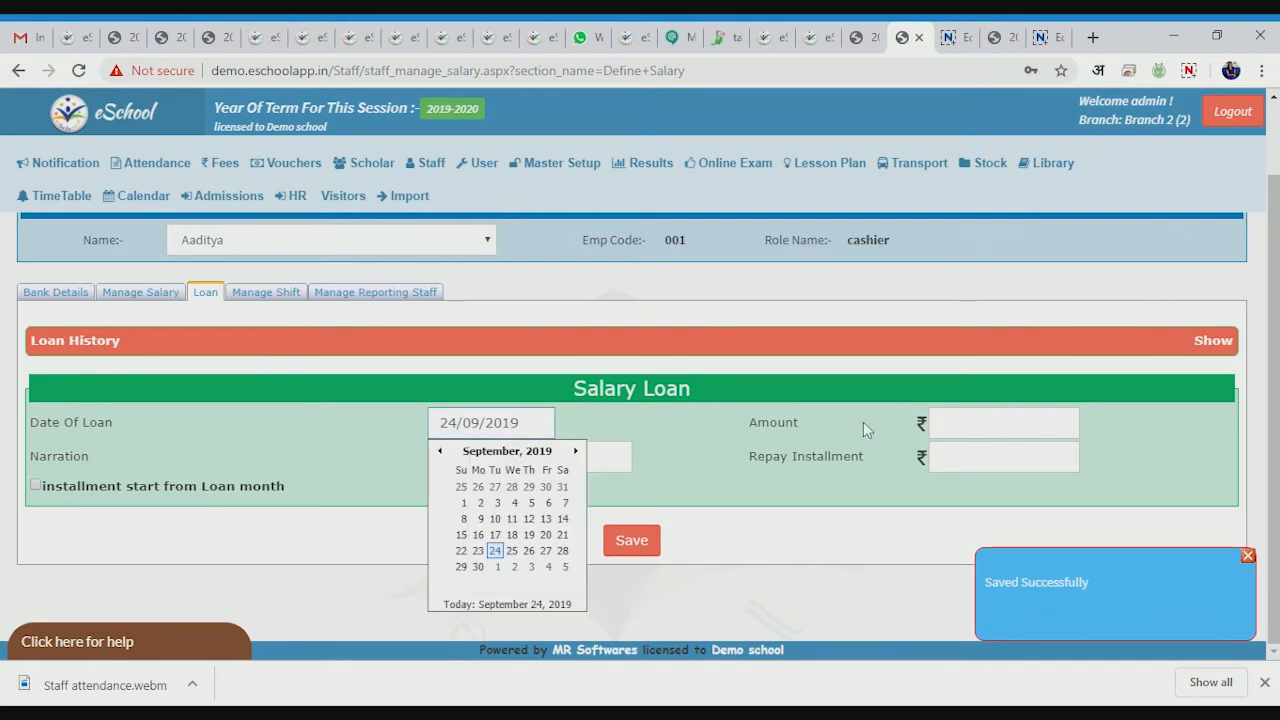
left_click(936, 424)
type("10000")
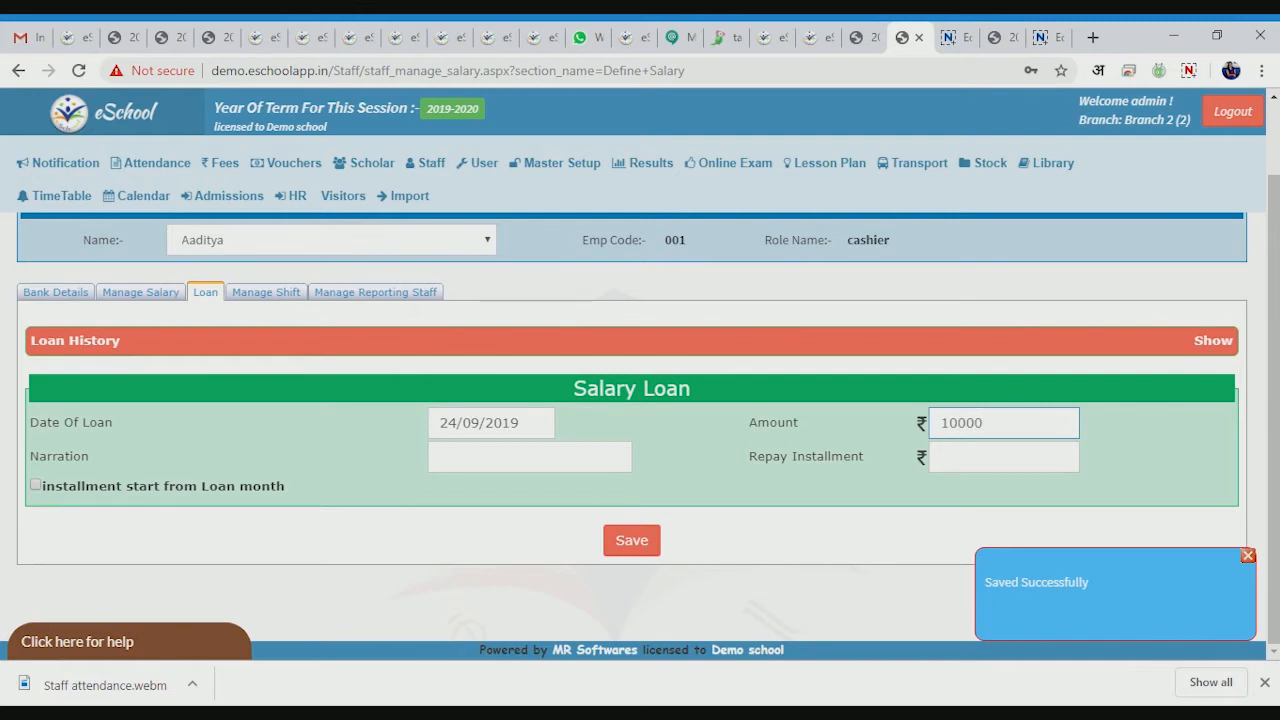
key("Tab")
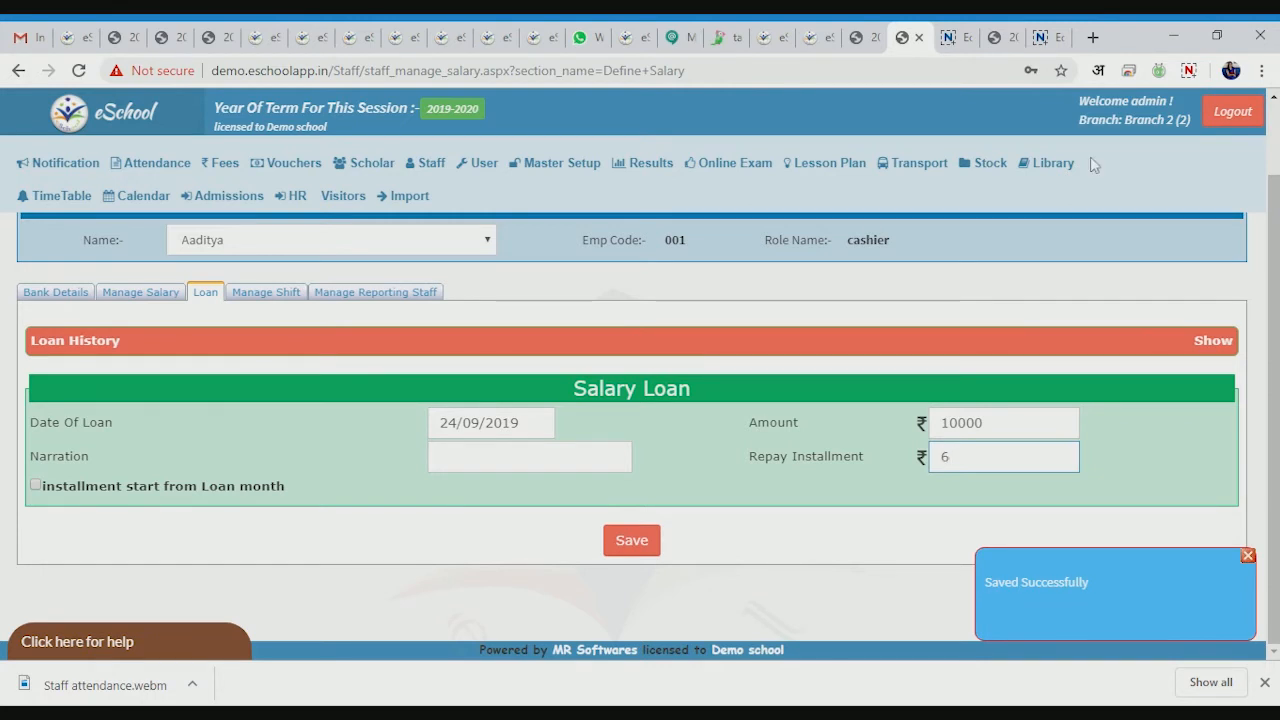
left_click_drag(953, 457, 940, 457)
type("1000")
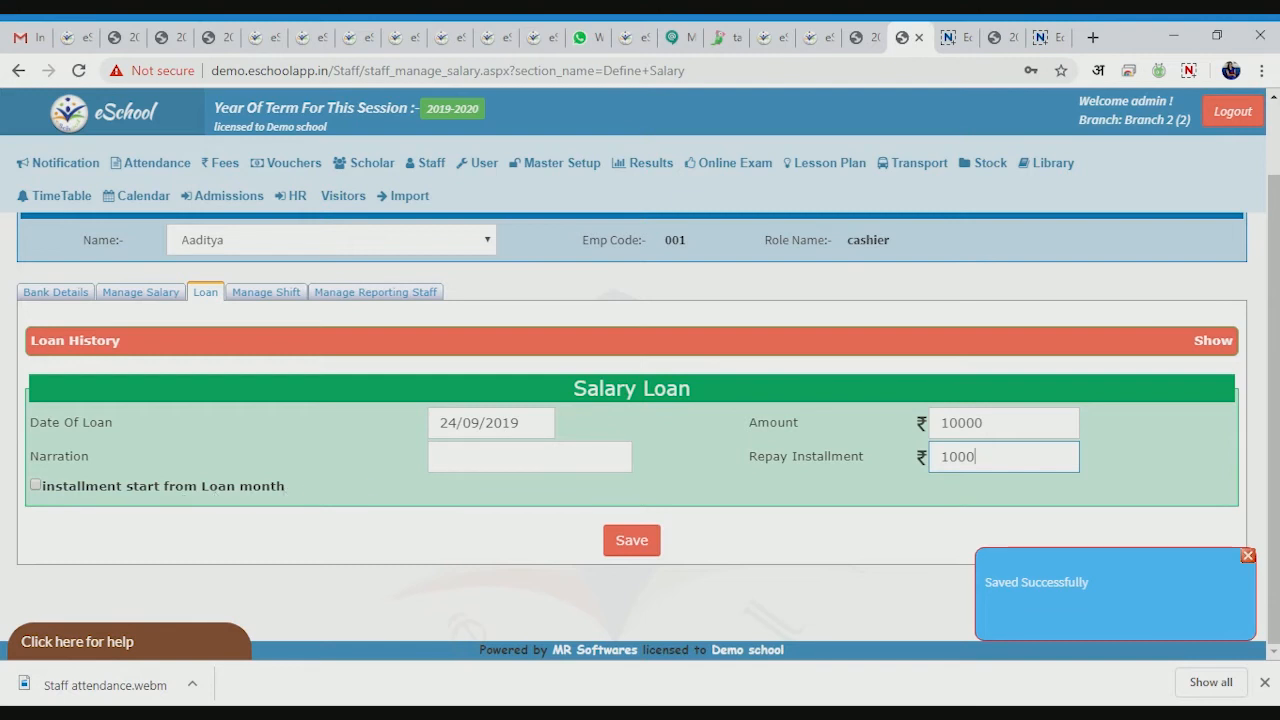
- Start repayments from the loan month, add narration 'Tst', and save the loan
left_click(36, 488)
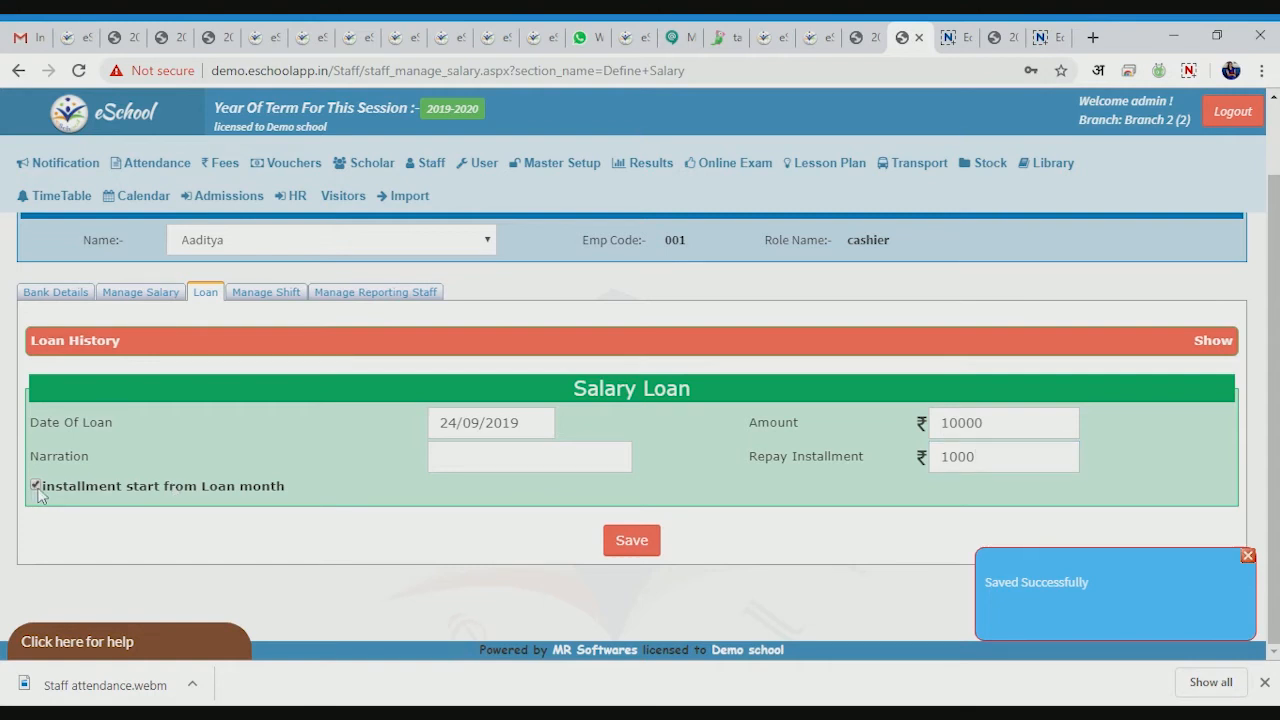
left_click(450, 457)
type("TS")
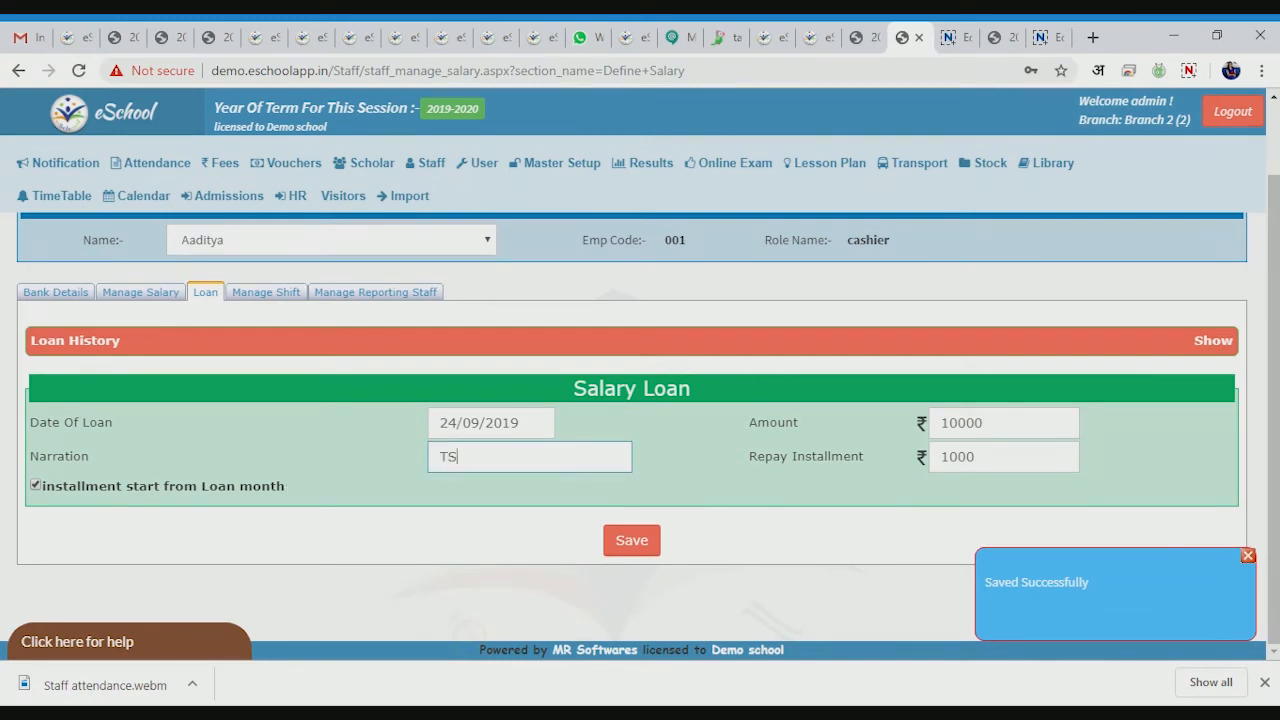
key("BackSpace")
type("st")
left_click(651, 548)
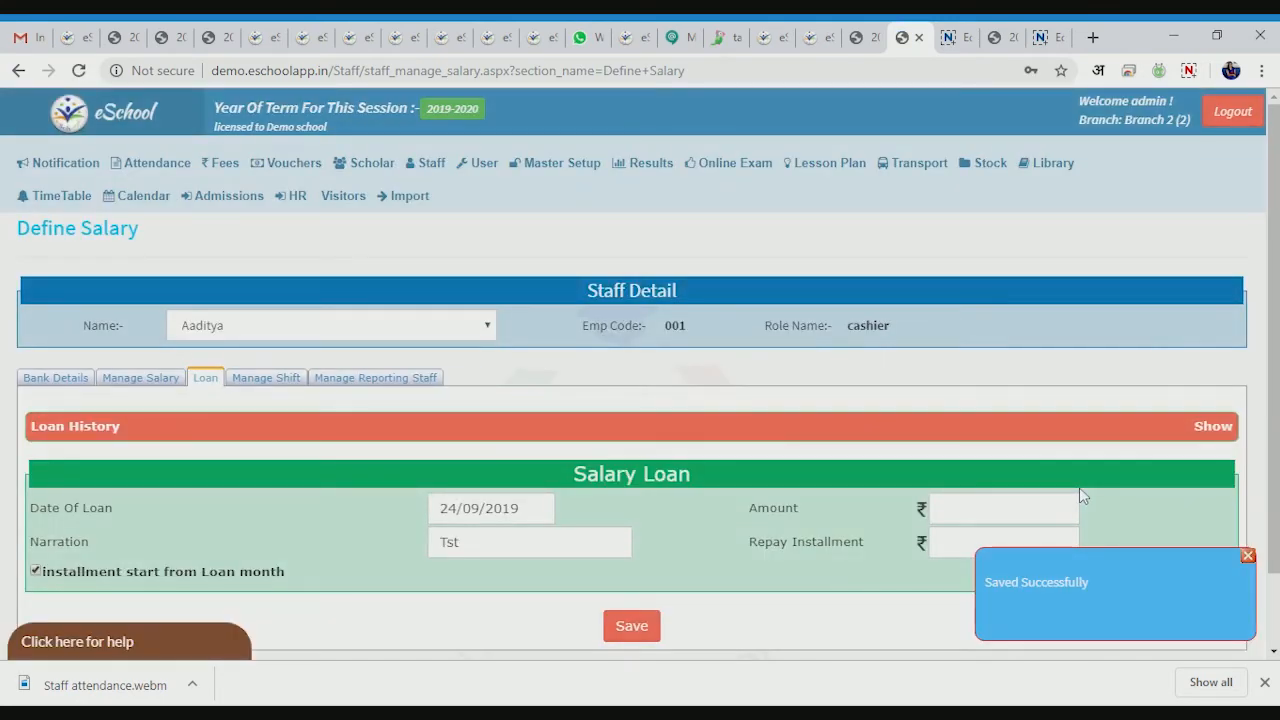
scroll(1079, 487, "down", 1)
- Show the loan history briefly, then collapse it to return to the loan form
left_click(497, 352)
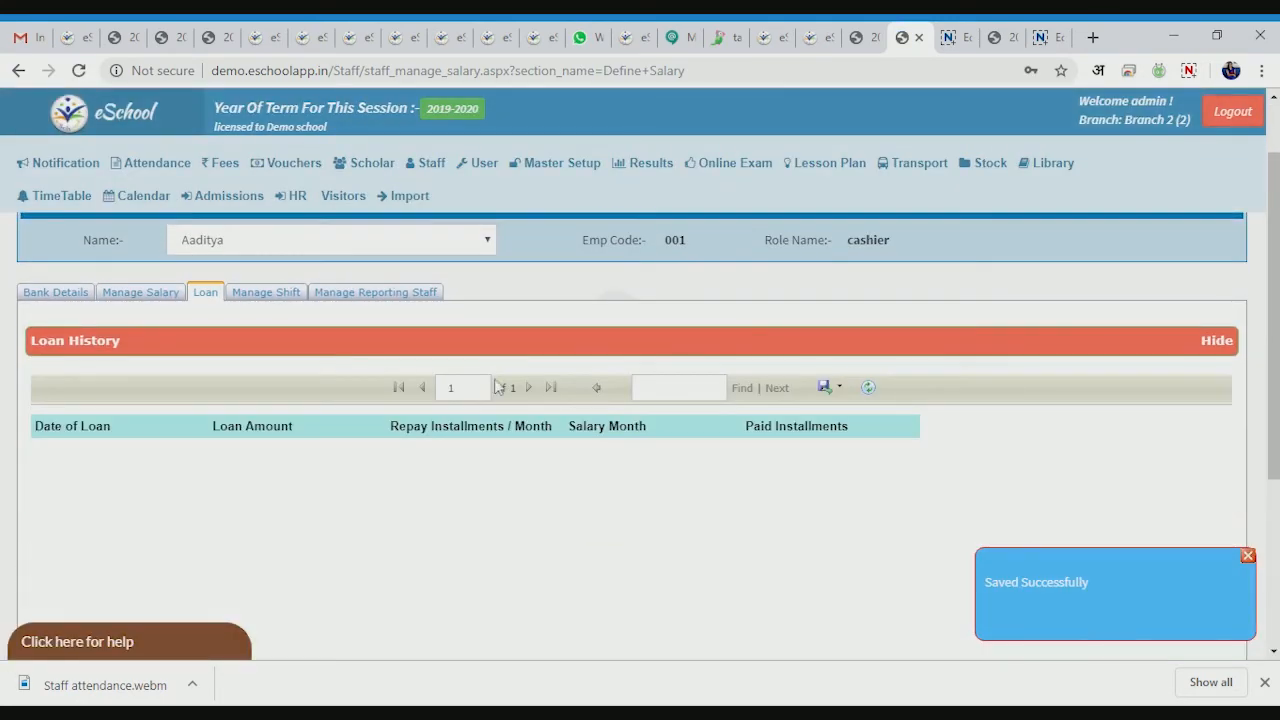
left_click(434, 340)
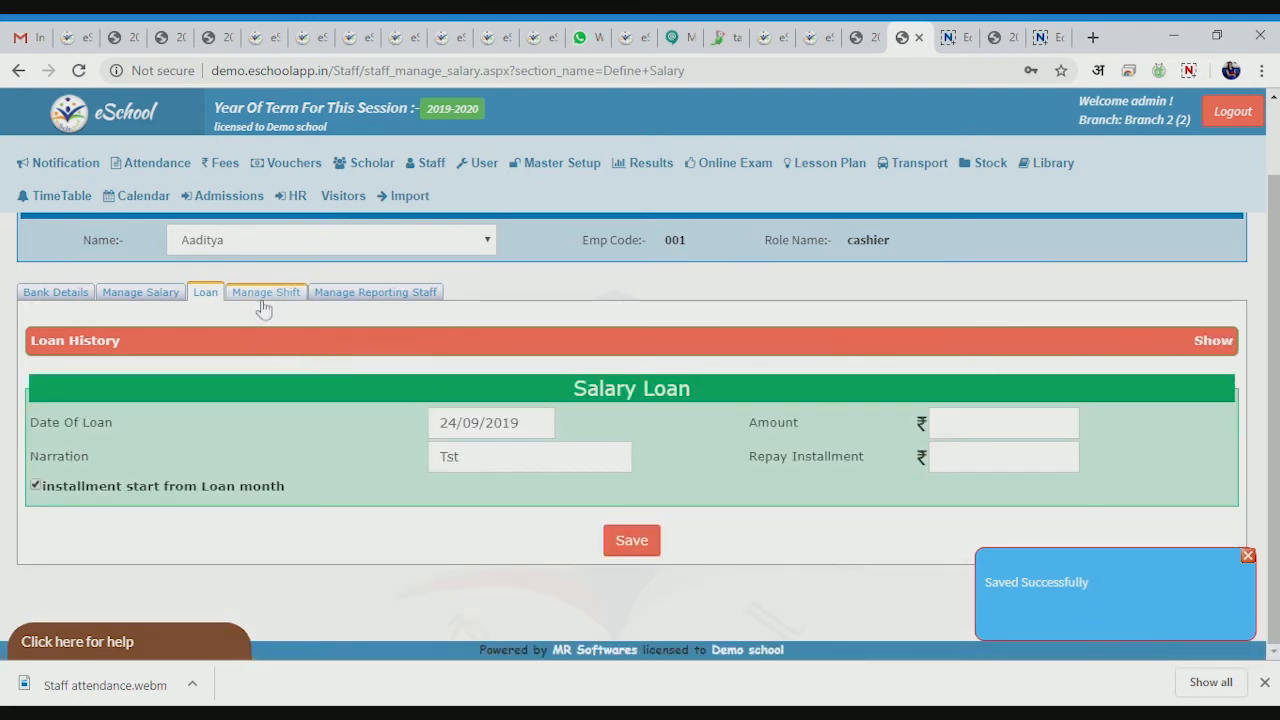